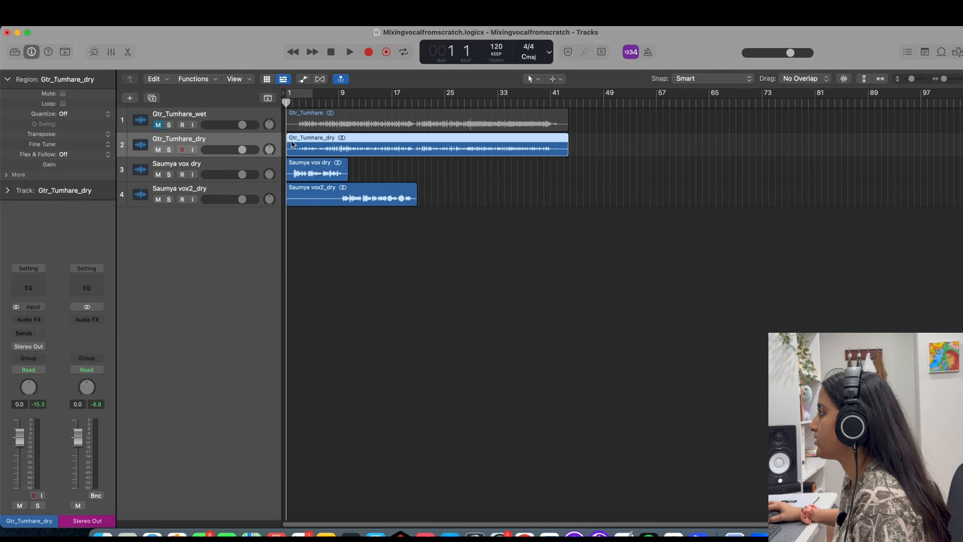
Mute the wet guitar track and play the dry guitar with both vocals from the project start.
left_click(231, 164)
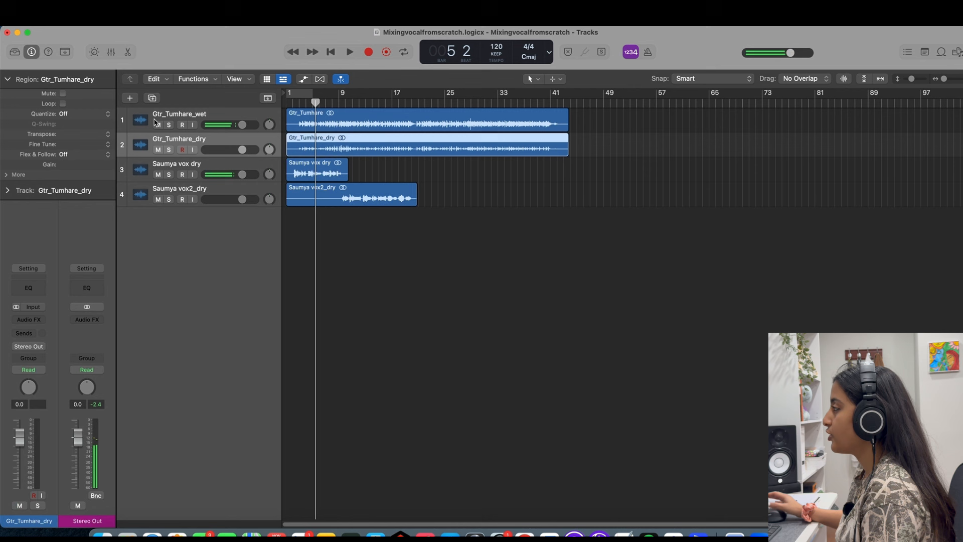
left_click(156, 123)
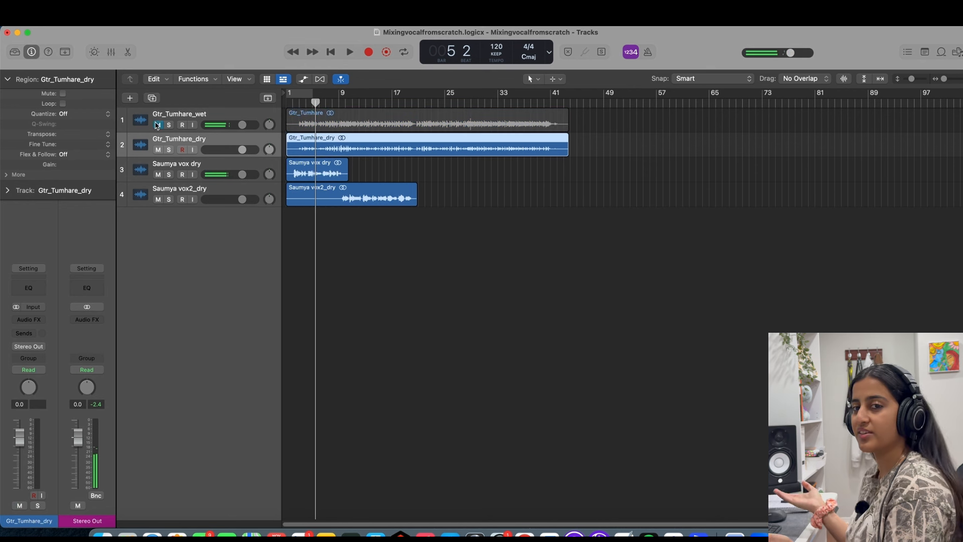
left_click(286, 104)
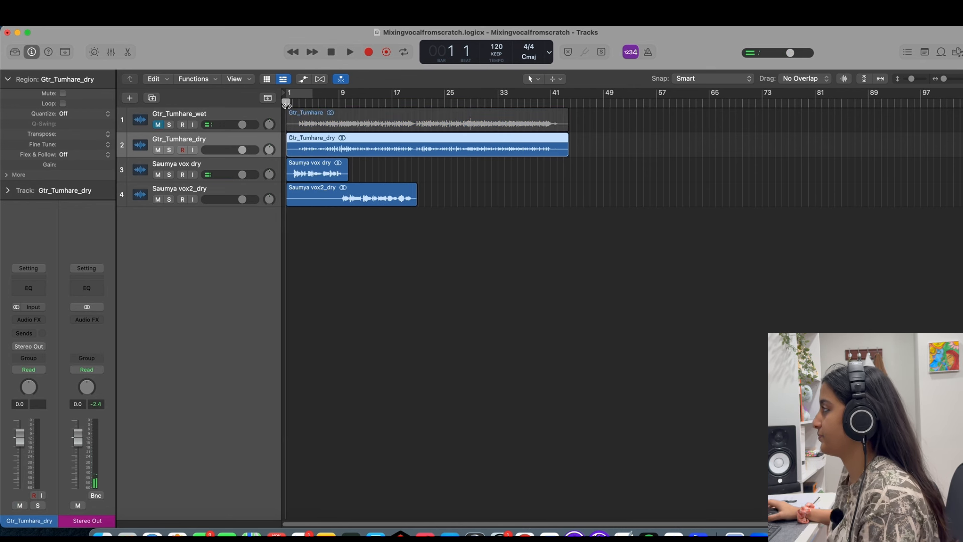
key("space")
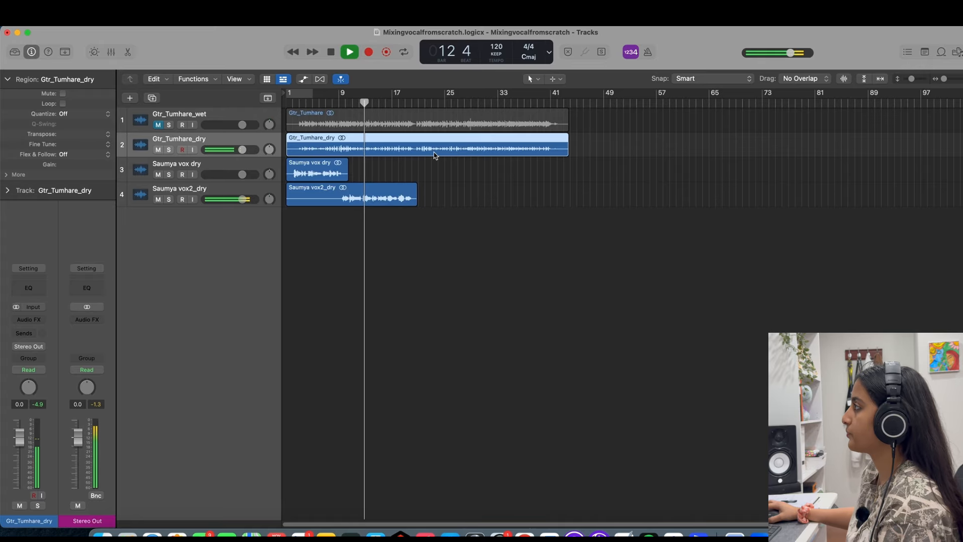
key("space")
key("space")
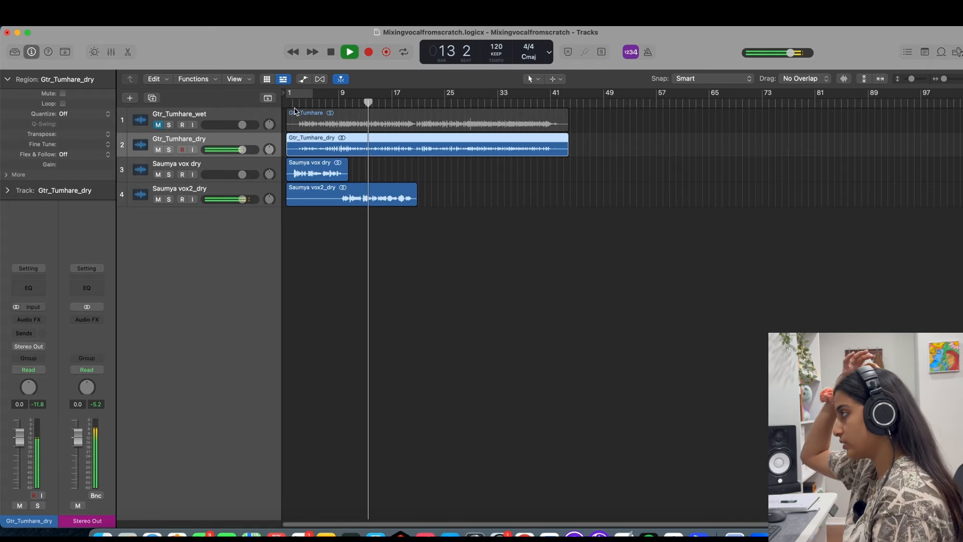
key("Return")
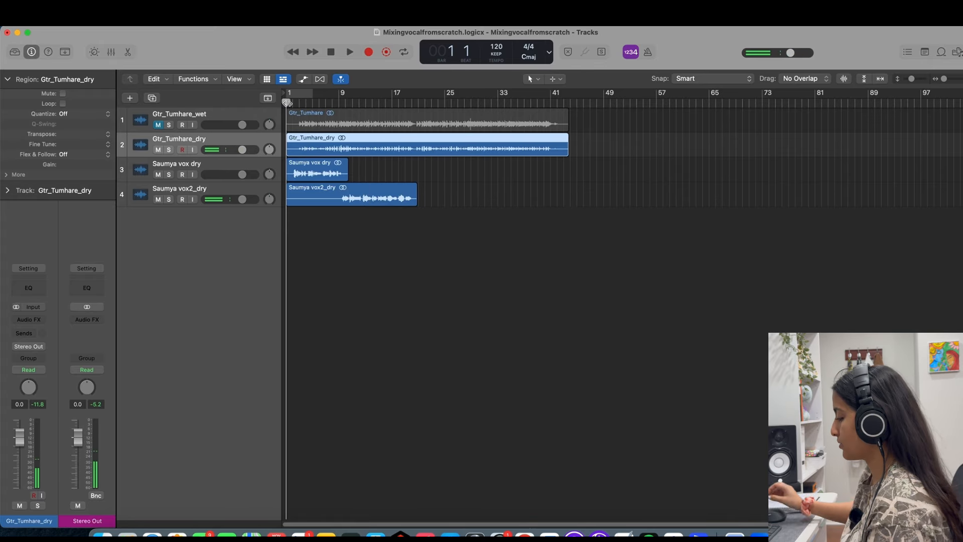
Insert Melodyne on the first dry vocal track and transfer the vocal into it by playing the region through.
left_click(217, 166)
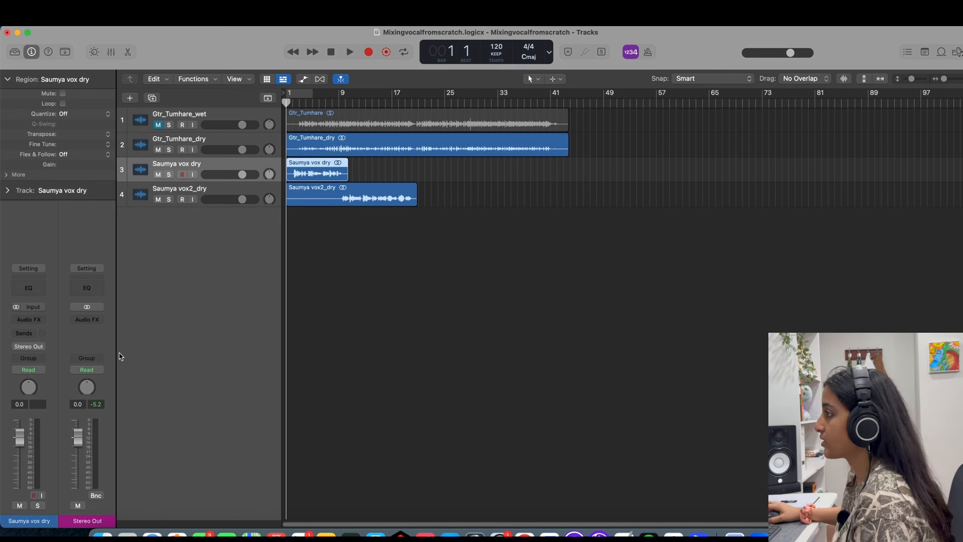
left_click(38, 321)
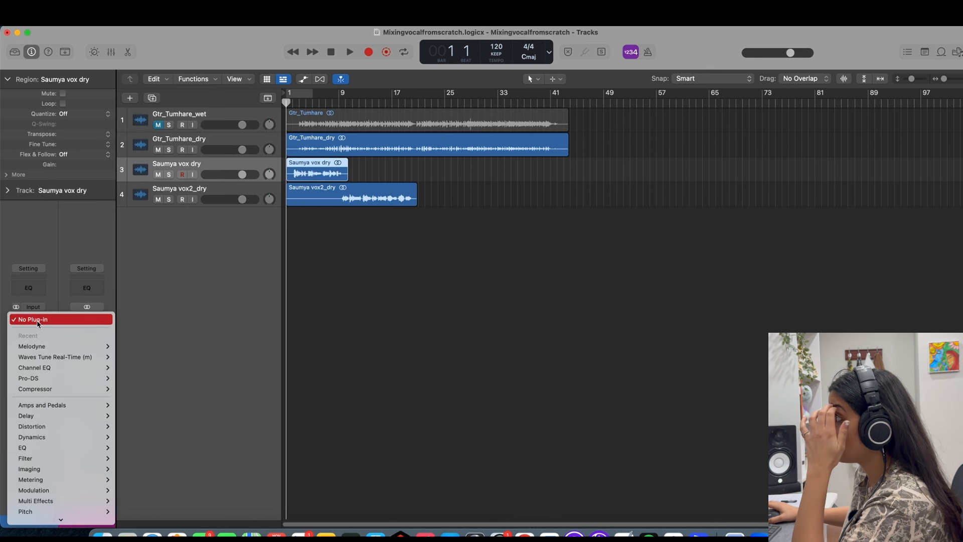
mouse_move(56, 347)
left_click(126, 347)
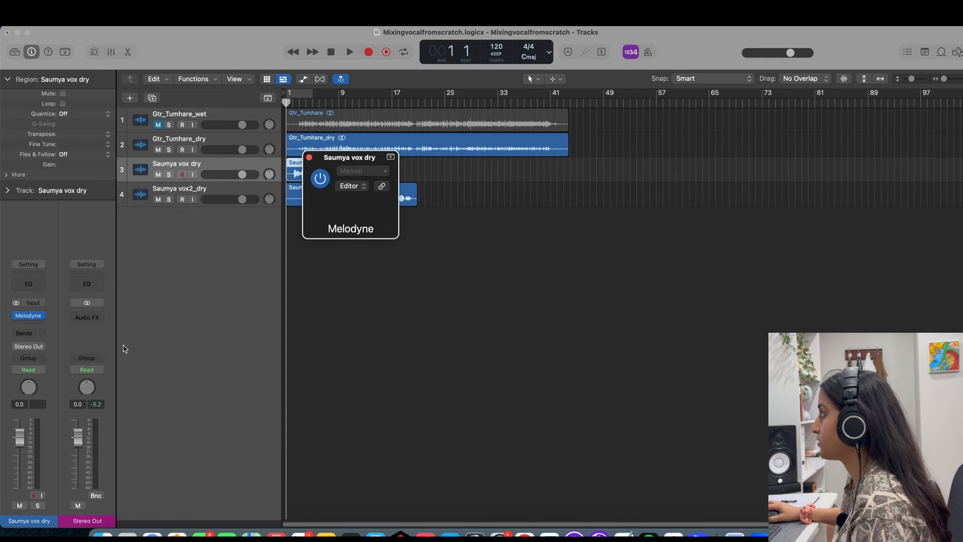
left_click_drag(540, 161, 705, 109)
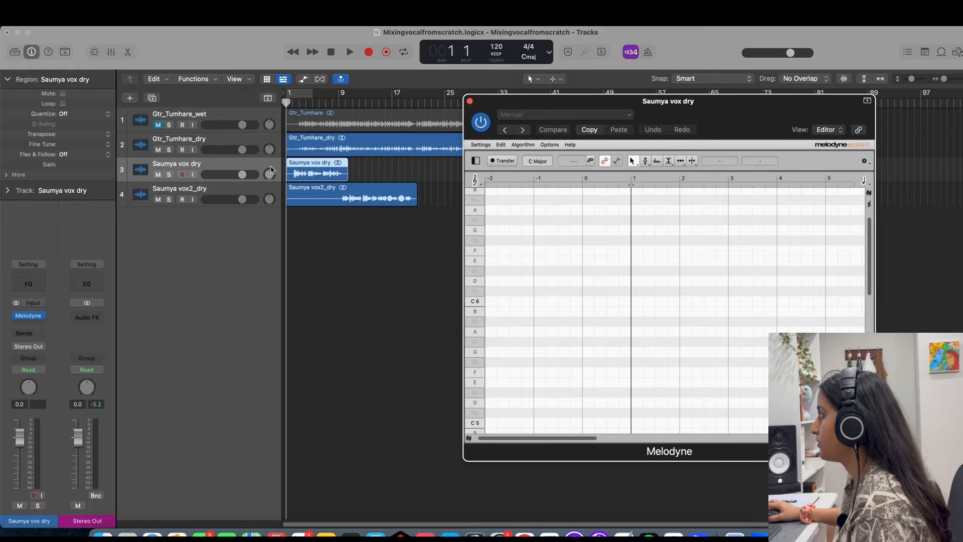
key("space")
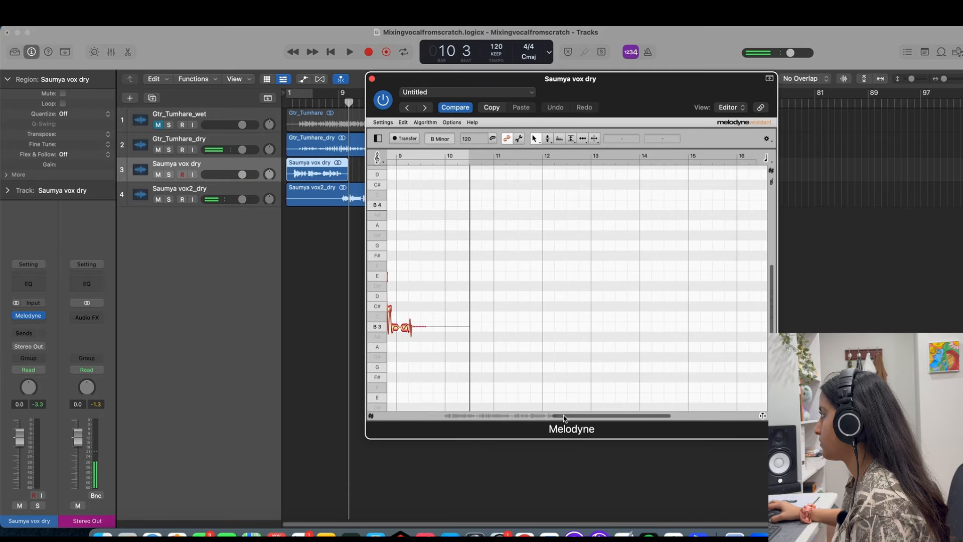
Select all of the first vocal's notes in Melodyne and snap them to the nearest scale pitches.
left_click_drag(570, 420, 450, 426)
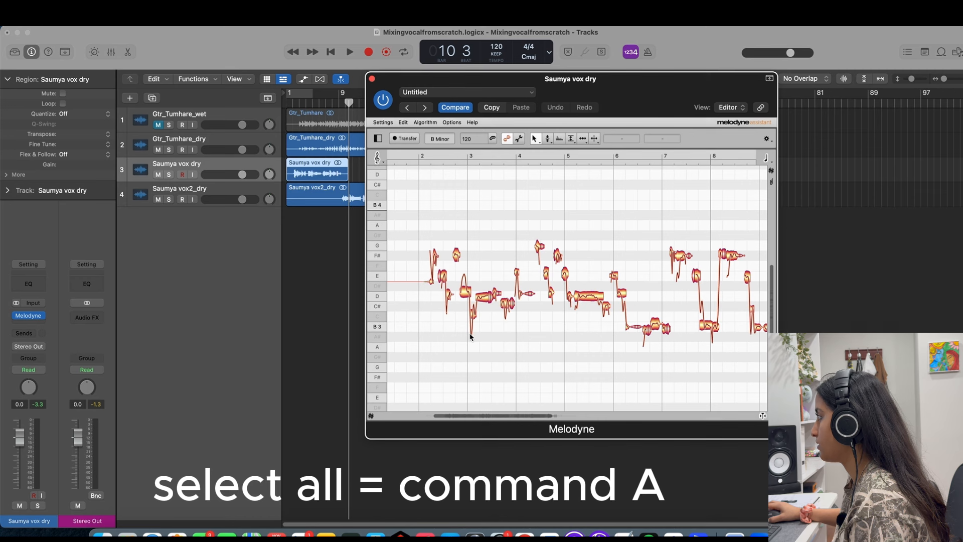
key("super+a")
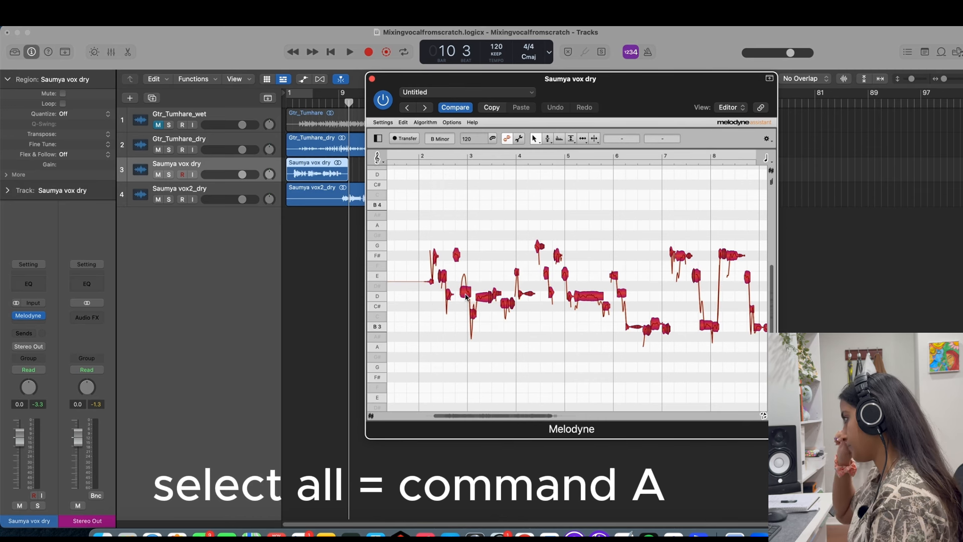
left_click(477, 270)
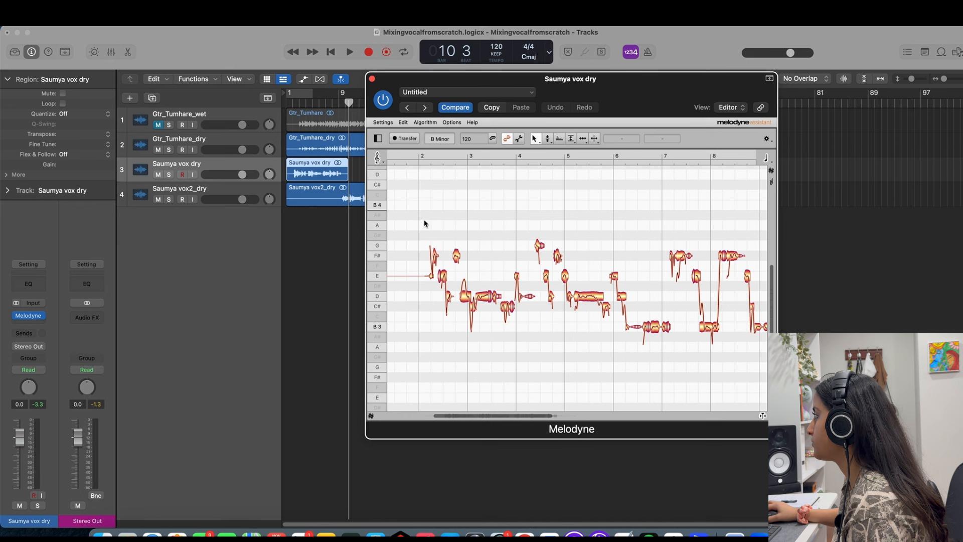
Audition the corrected phrase from around bar 3 and lower the G4 note between bars 4 and 5 to F#4.
key("space")
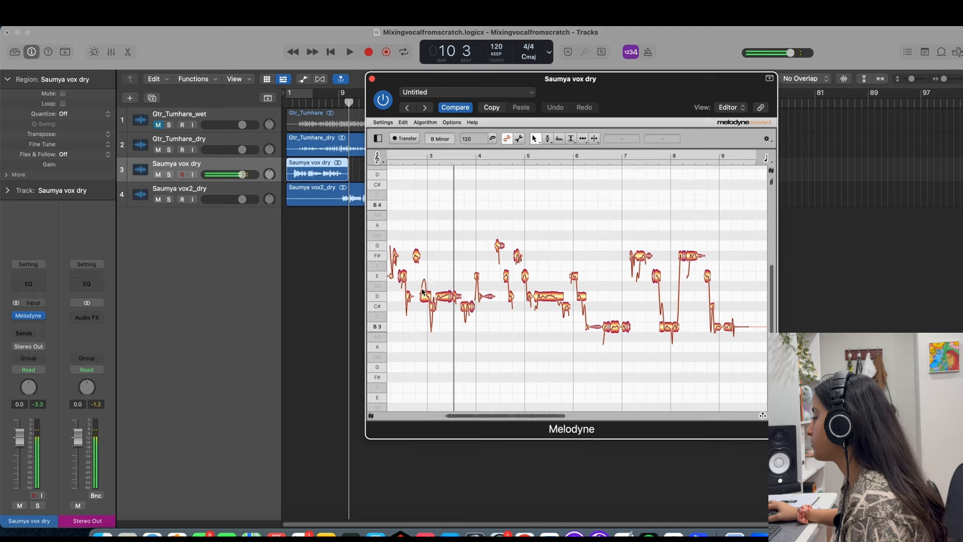
double_click(417, 273)
left_click(419, 274)
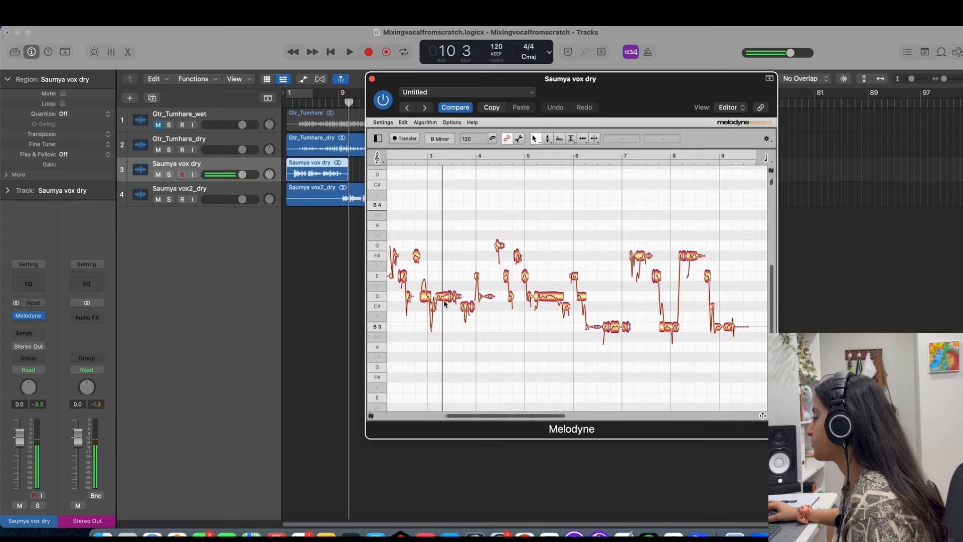
left_click(444, 301)
left_click(441, 254)
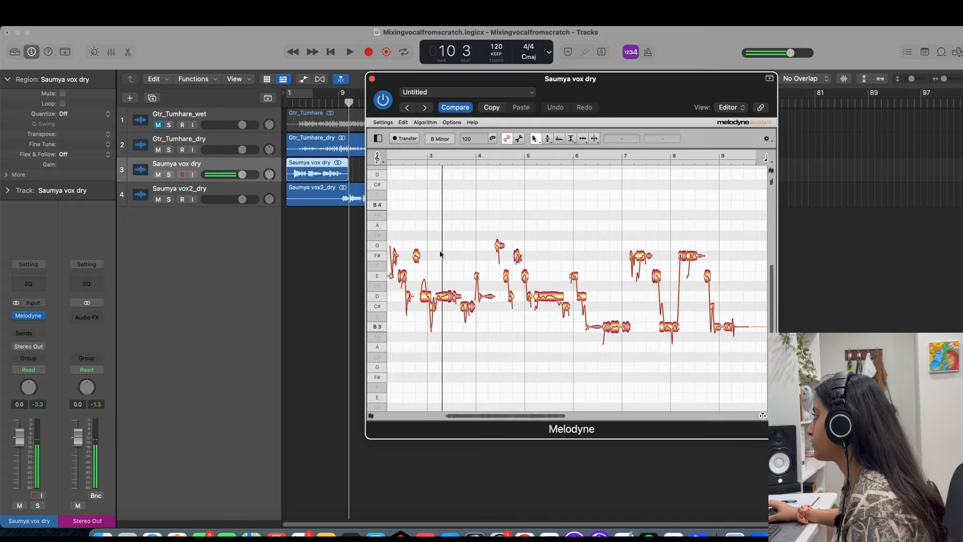
double_click(406, 234)
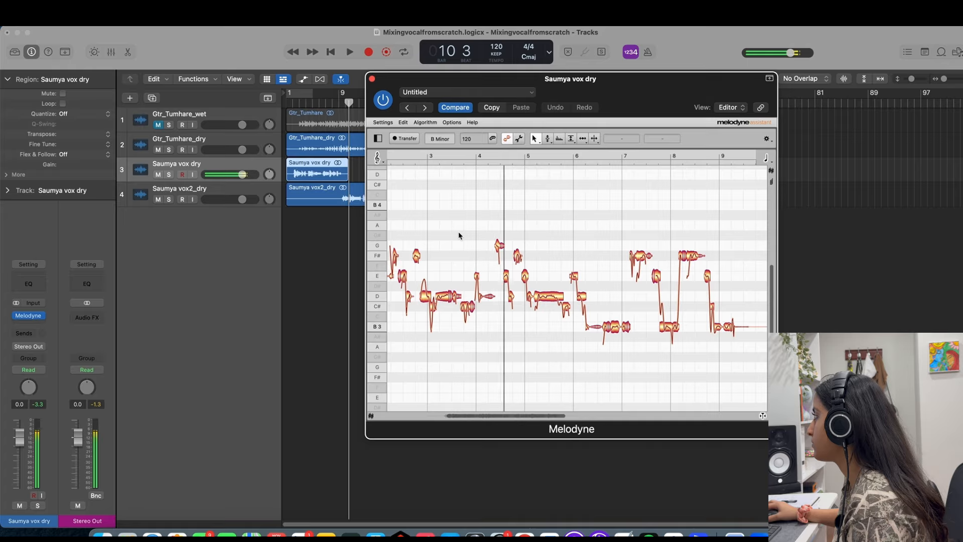
left_click(499, 245)
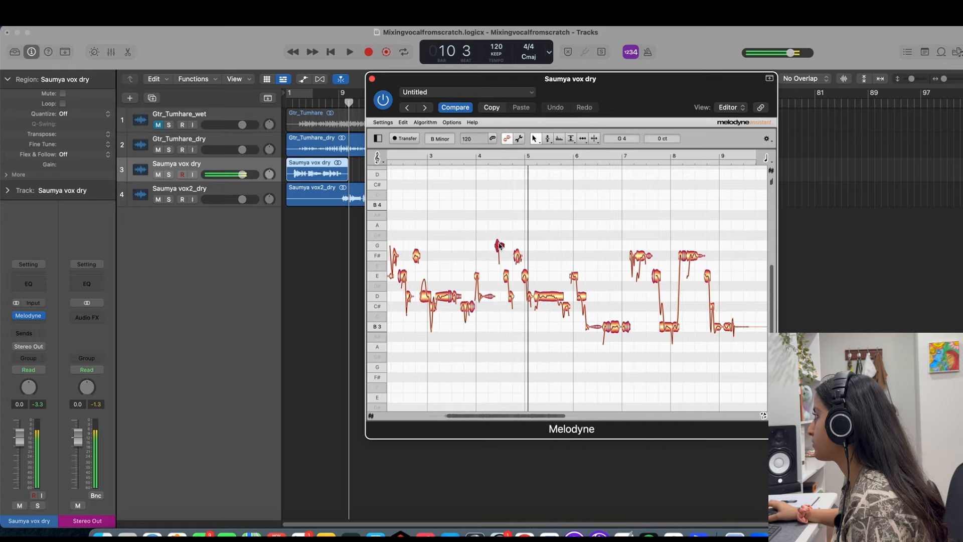
double_click(471, 226)
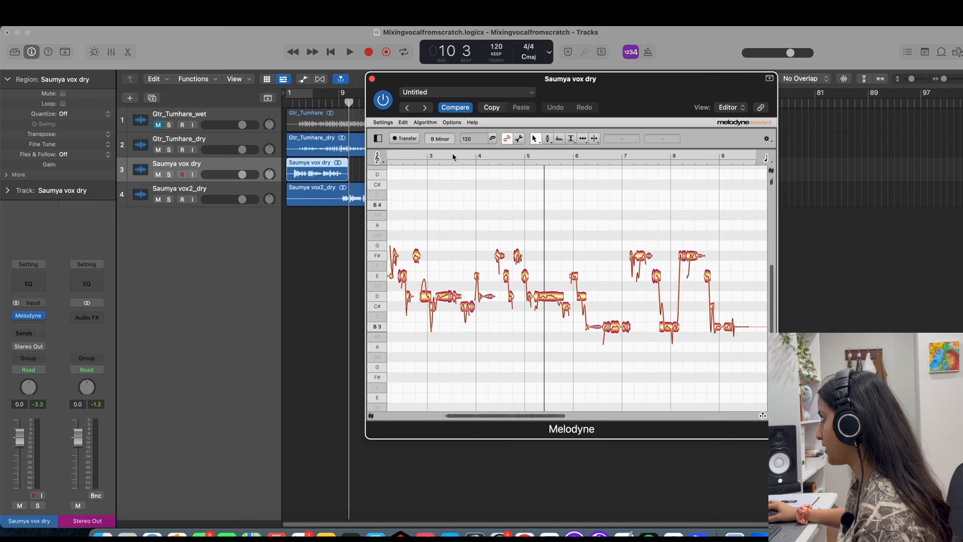
Choose the Melodic (Standard) algorithm and set the first vocal's scale to chromatic.
left_click(452, 122)
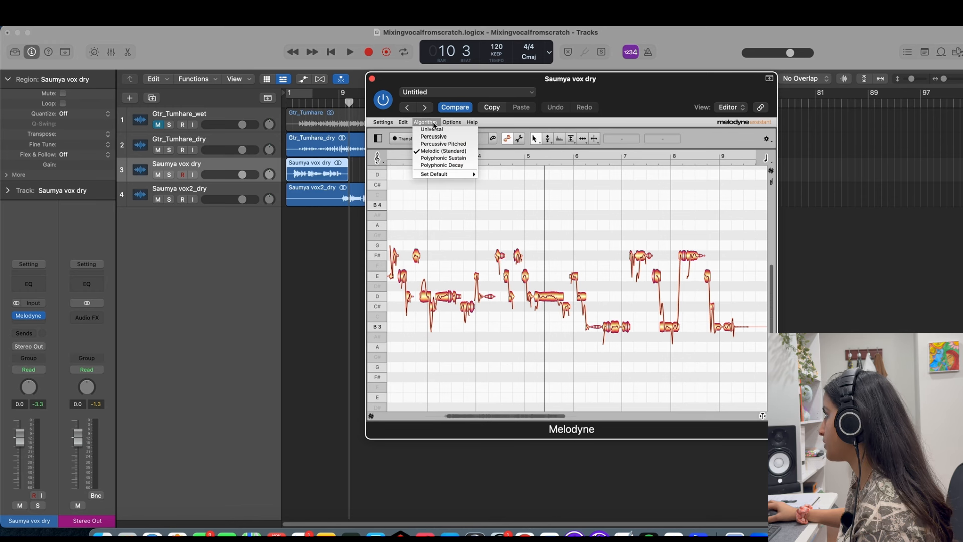
left_click(445, 151)
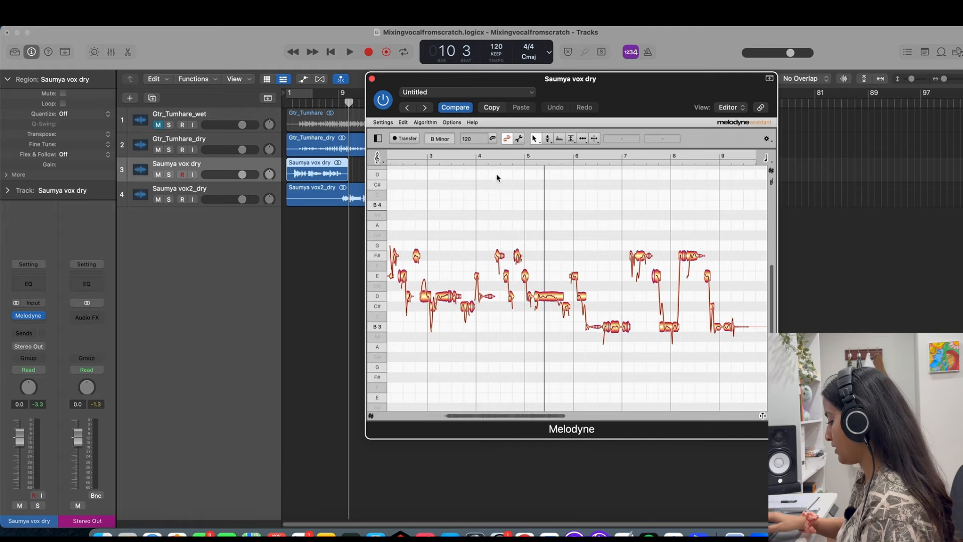
left_click(444, 140)
type("chromatic")
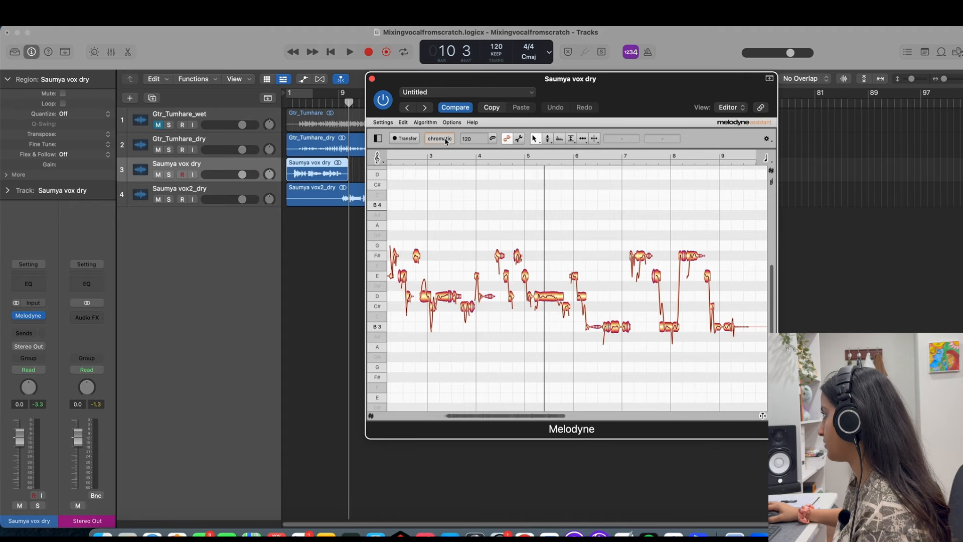
key("Return")
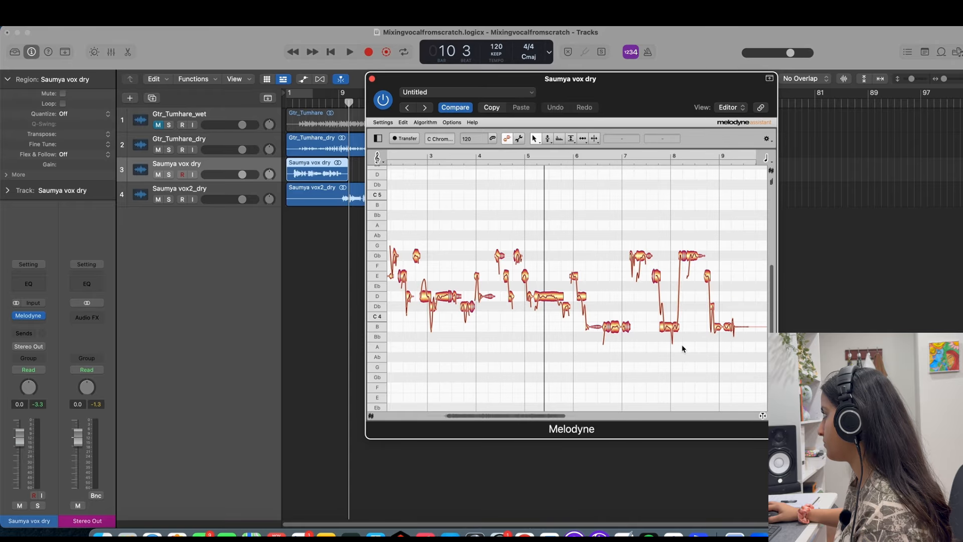
Try raising the Gb note between bars 4 and 5 to B4, and put it back.
left_click_drag(502, 256, 507, 213)
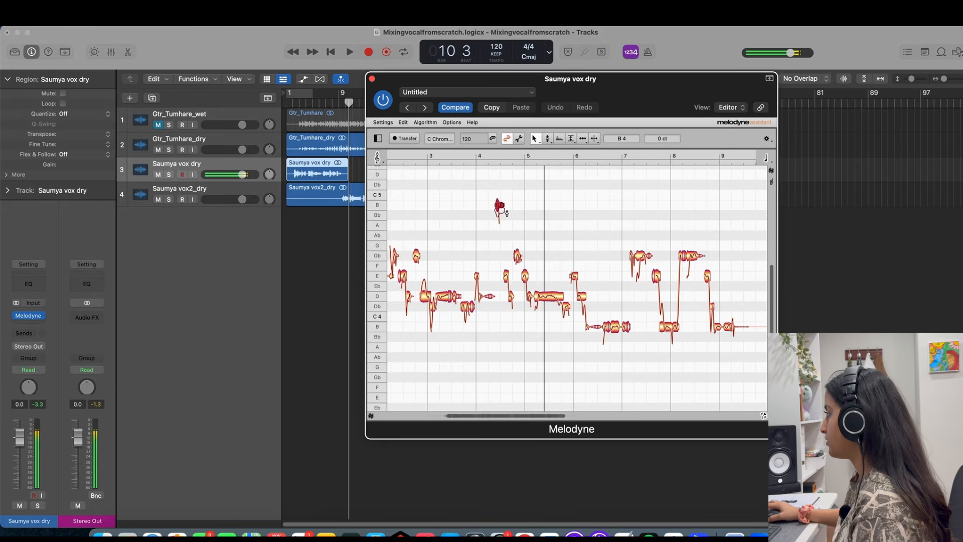
left_click(515, 230)
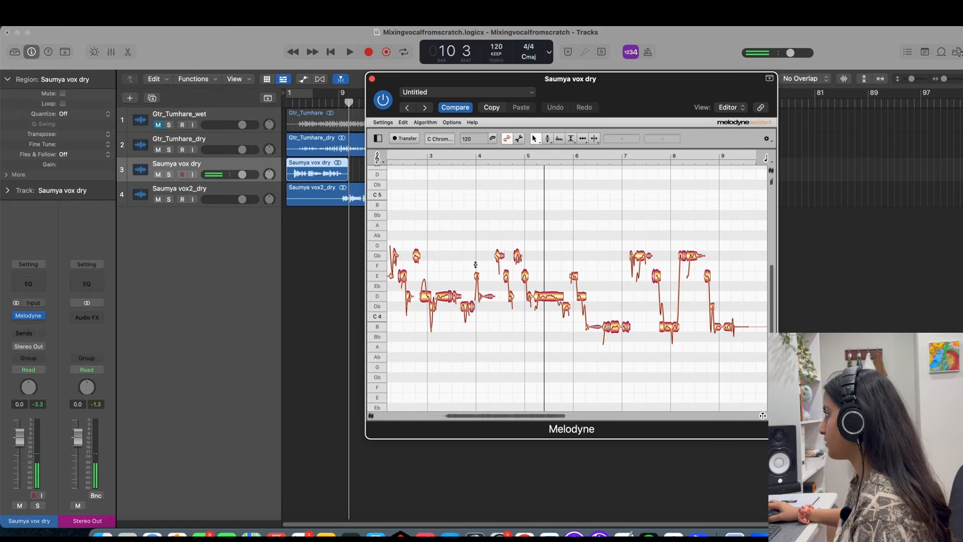
Play the tuned first vocal from bar 2 through its last note and close its Melodyne window.
left_click_drag(532, 418, 515, 418)
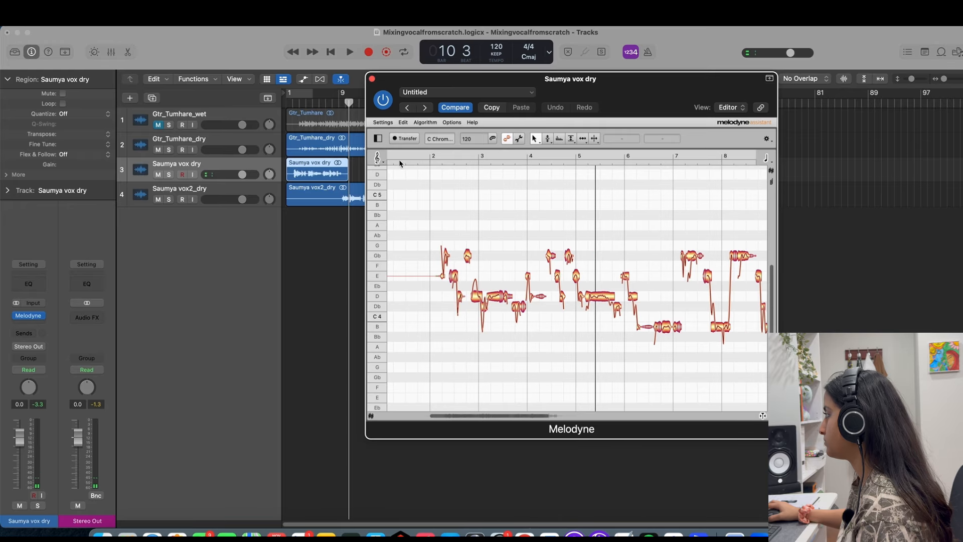
double_click(441, 216)
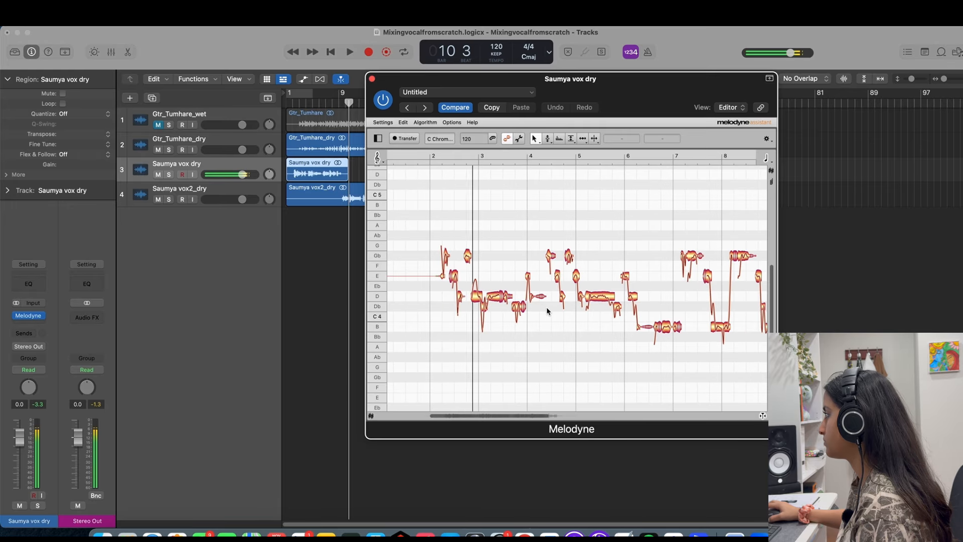
scroll(547, 311, "right", 3)
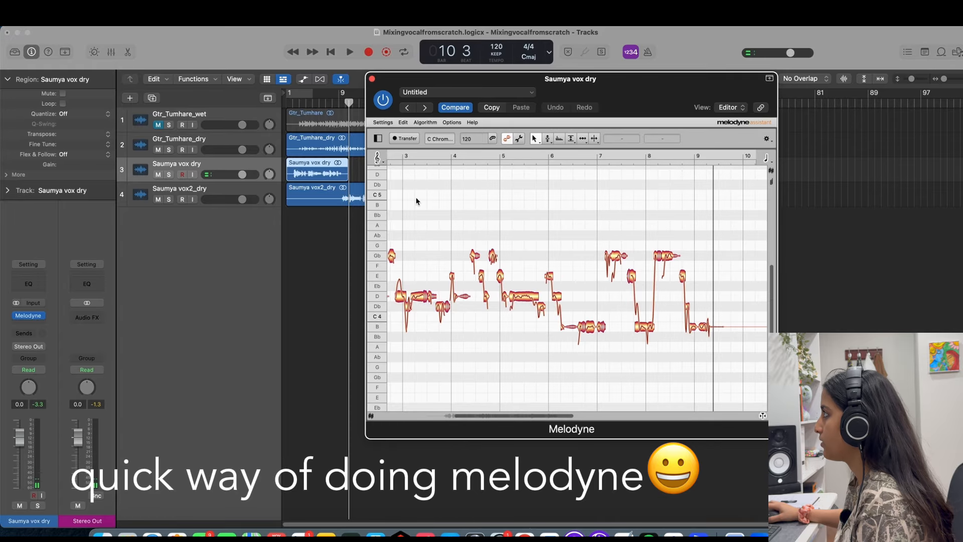
left_click(373, 79)
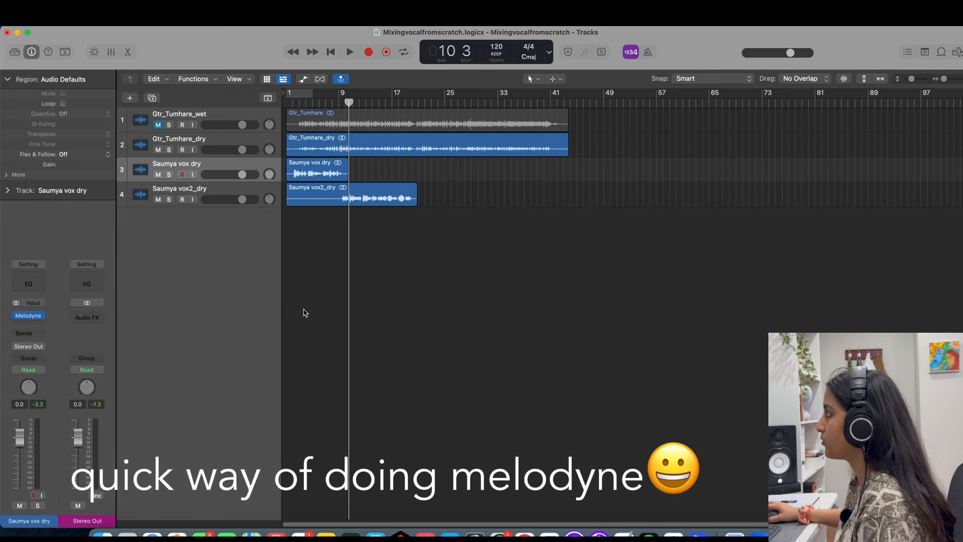
Insert Melodyne on the second dry vocal track and transfer its audio by playing from around bar 9.
left_click_drag(346, 104, 340, 104)
left_click(228, 189)
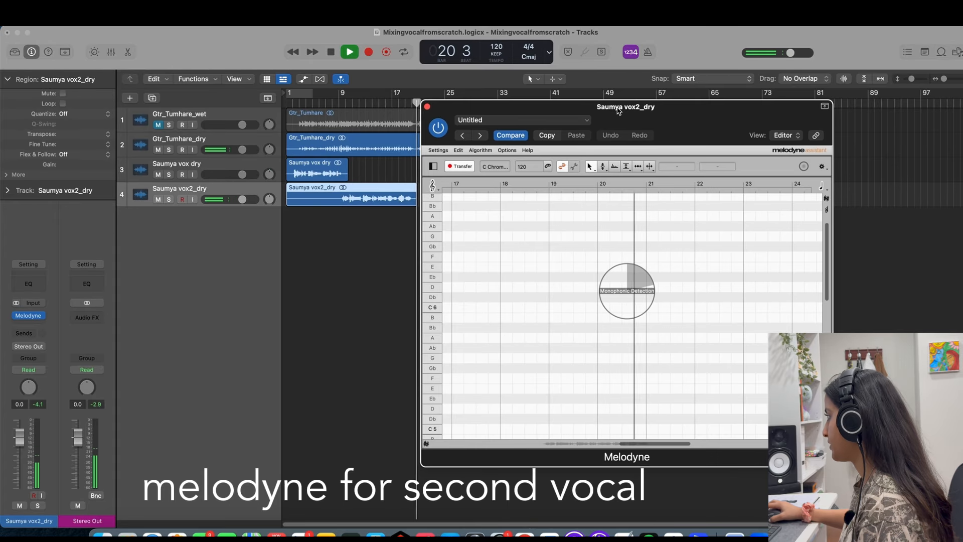
key("space")
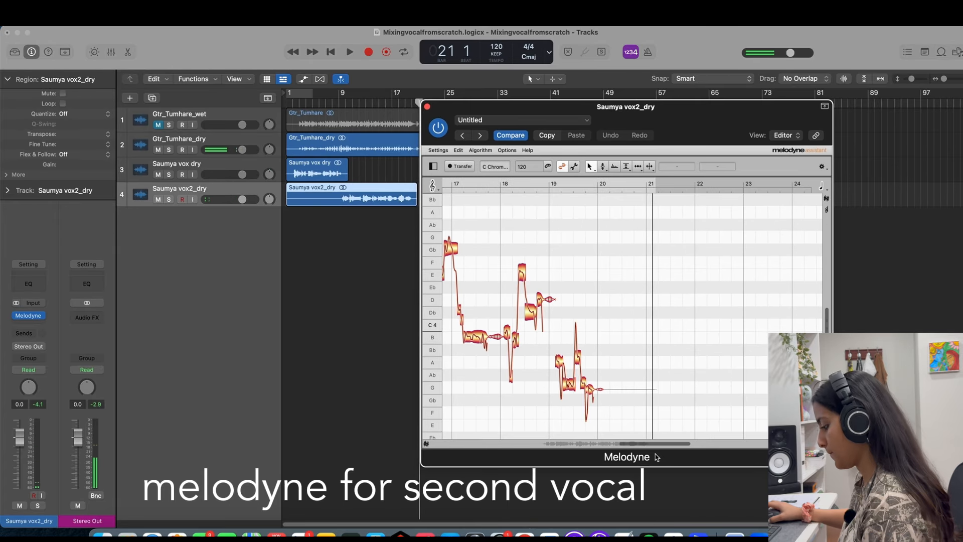
Snap all of the second vocal's notes to the nearest semitones and play back the result from around bar 9.
left_click_drag(659, 447, 579, 439)
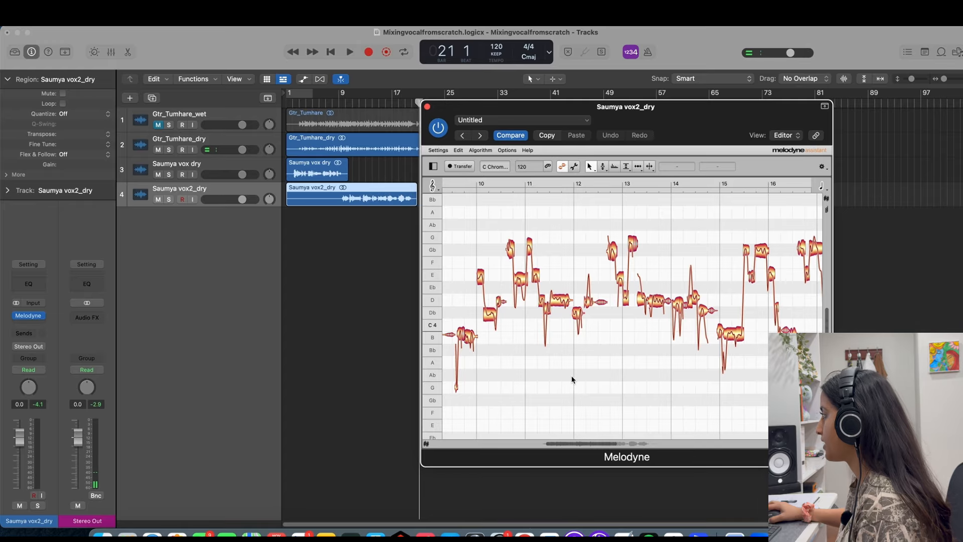
key("super+a")
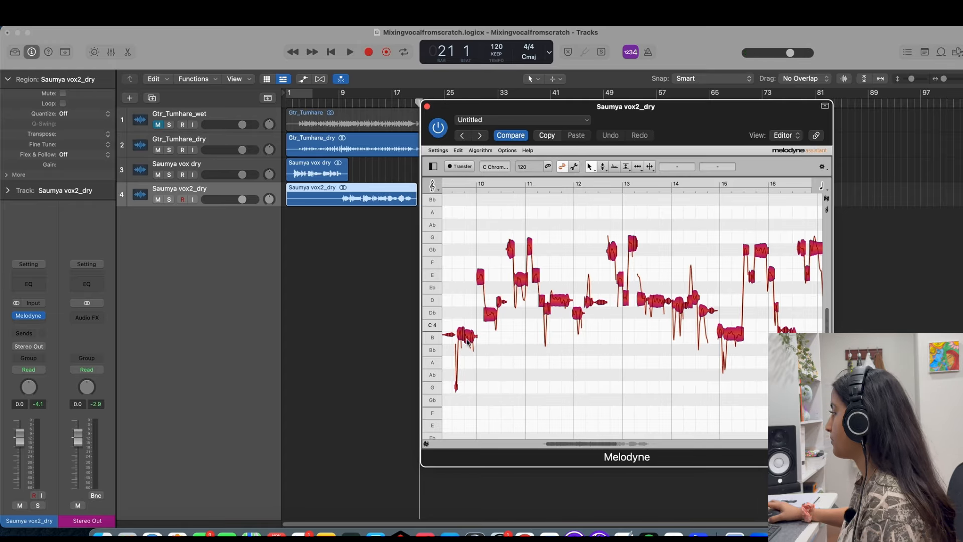
left_click(466, 321)
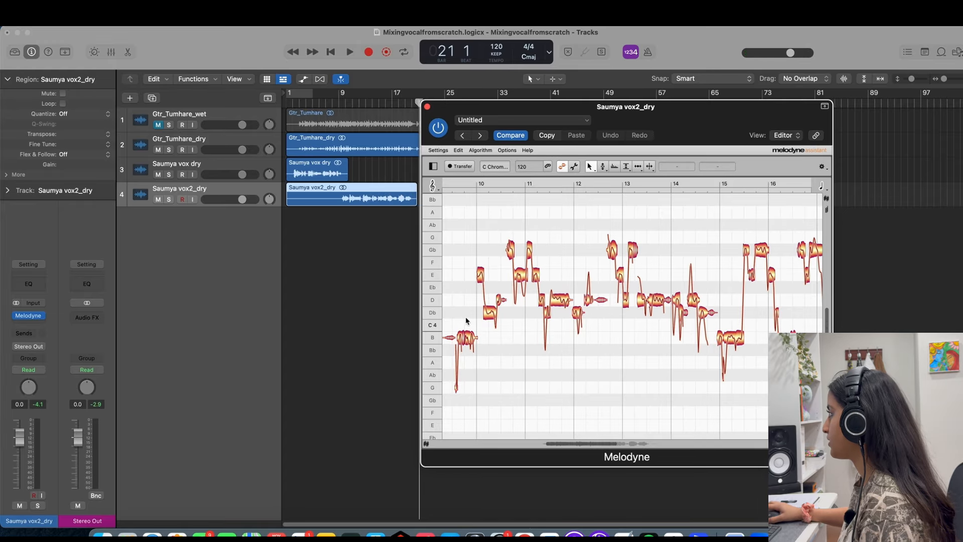
left_click_drag(607, 448, 596, 445)
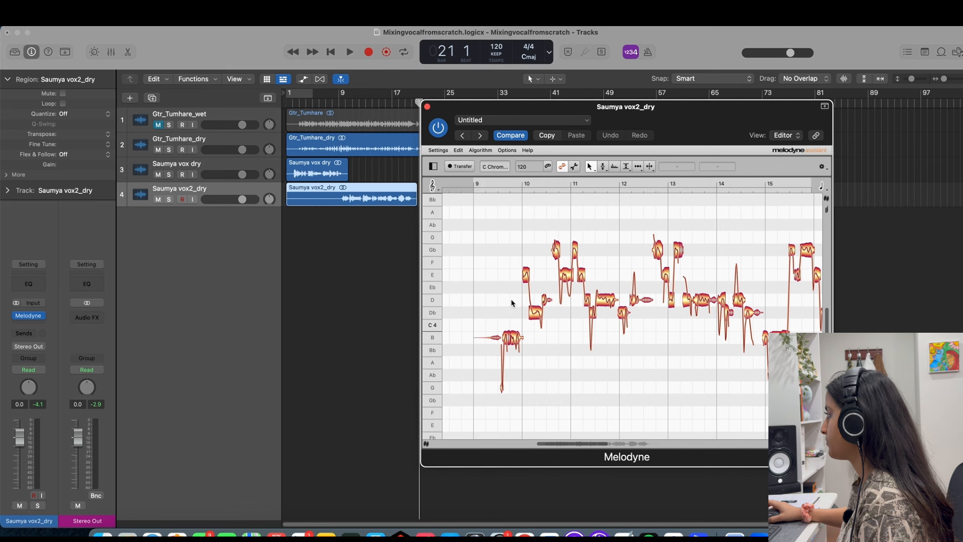
key("space")
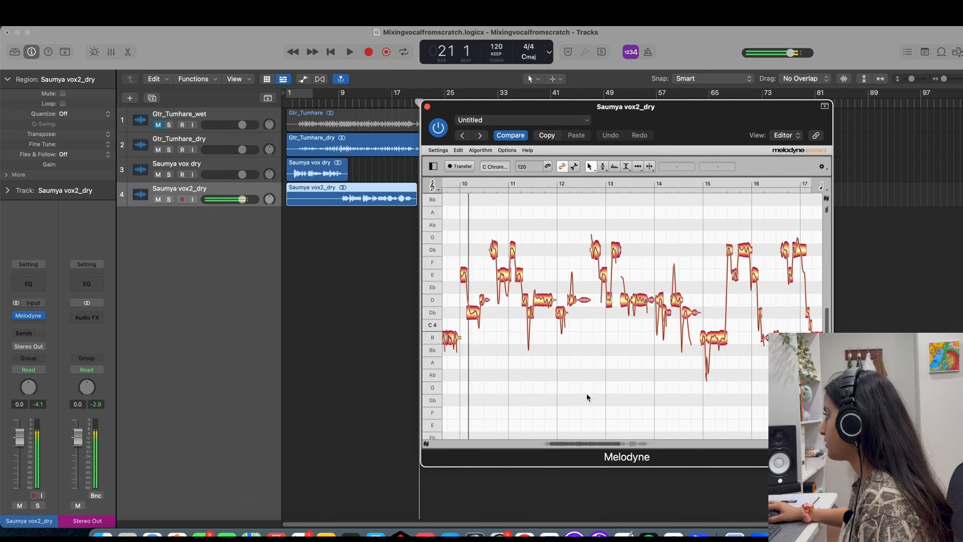
Play the second vocal from around bar 9 to check the B3 notes just before bar 10.
left_click_drag(592, 446, 577, 444)
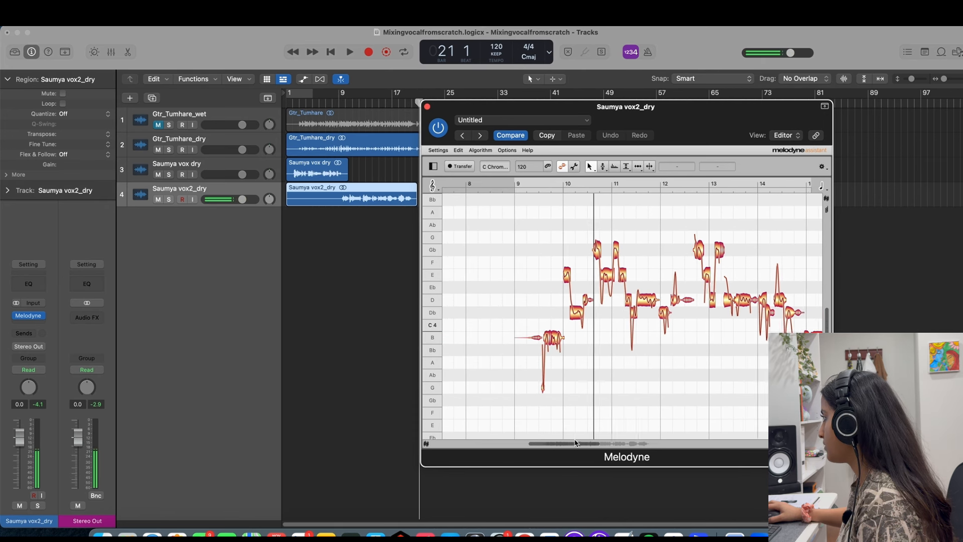
double_click(537, 263)
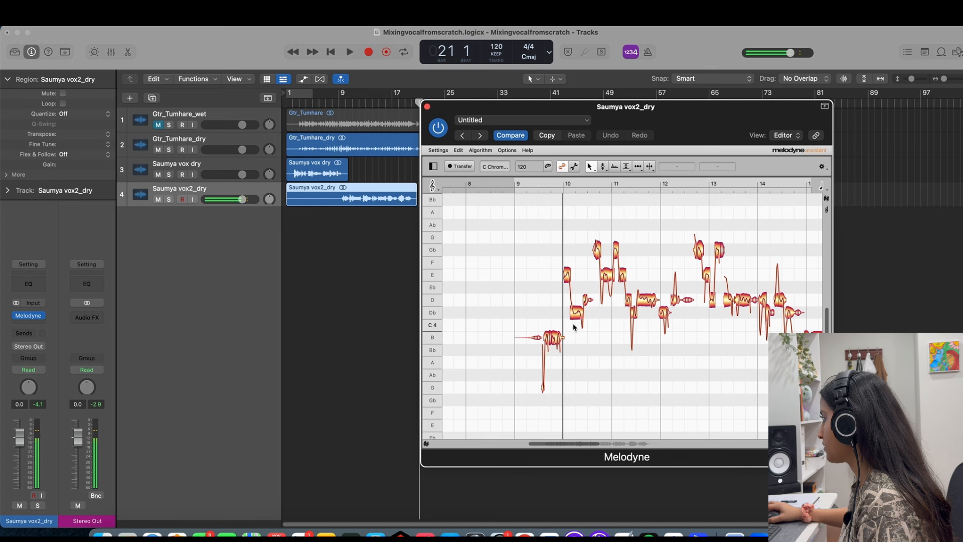
left_click(552, 337)
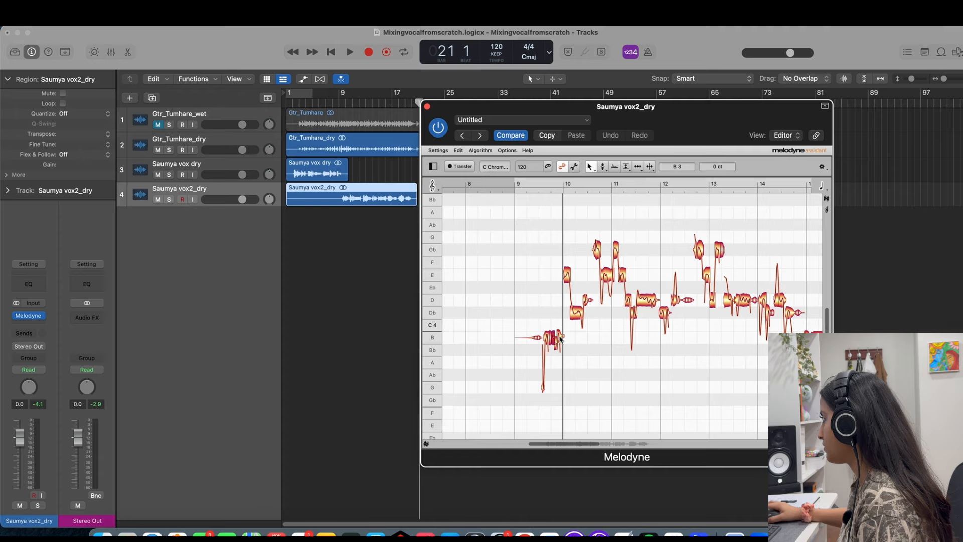
left_click(576, 336)
key("space")
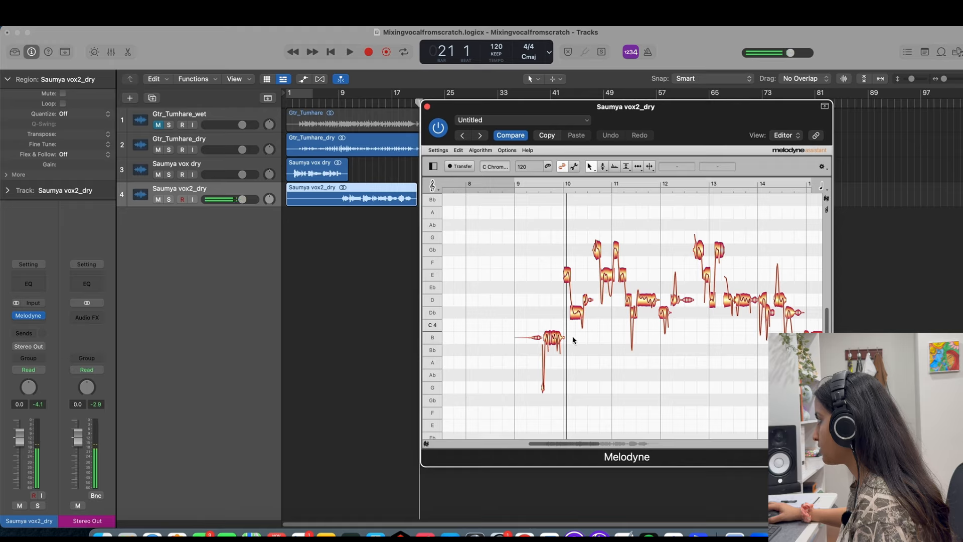
Restore the original pitch of the B3 notes just before bar 10.
left_click(555, 340)
right_click(550, 337)
mouse_move(554, 281)
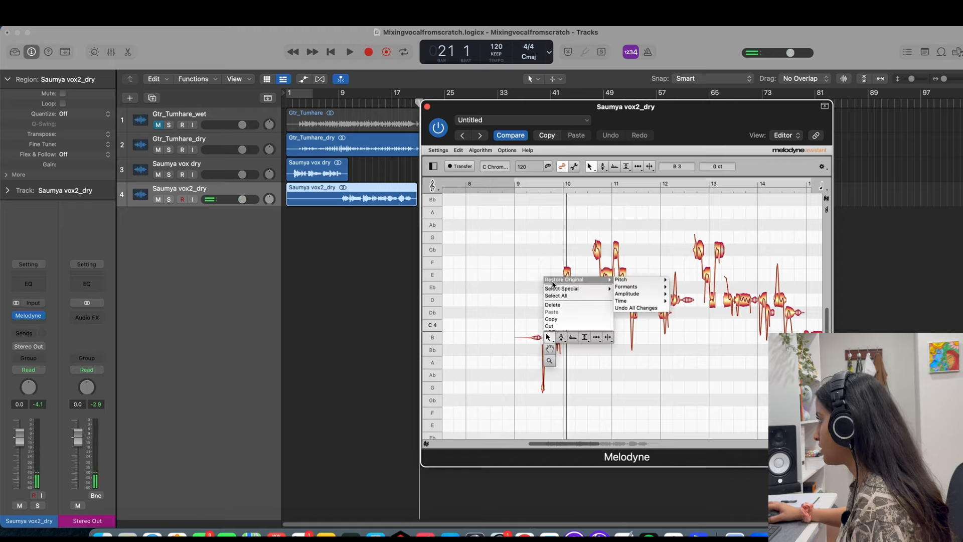
mouse_move(623, 281)
left_click(685, 281)
left_click(533, 316)
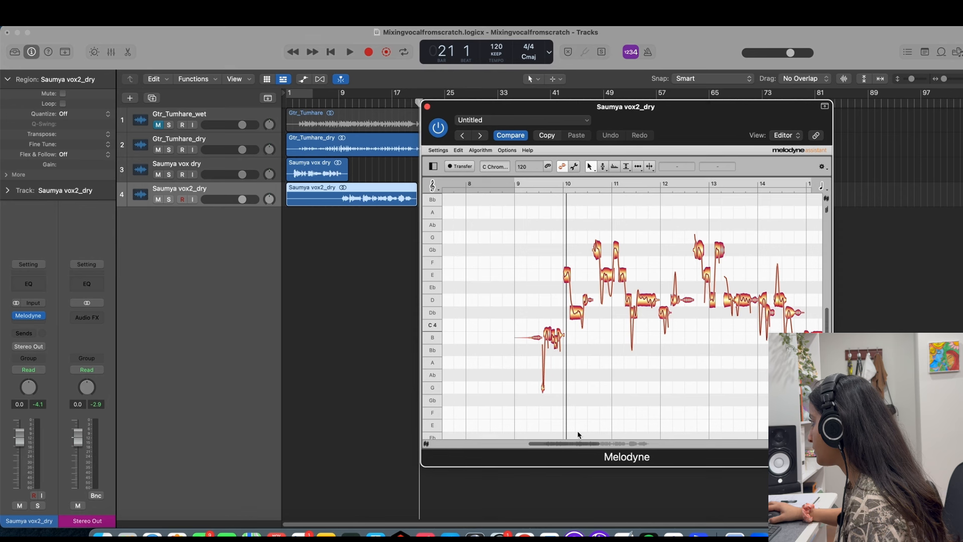
Play the restored notes from around bar 9 and snap them back onto B3.
left_click_drag(595, 444, 554, 438)
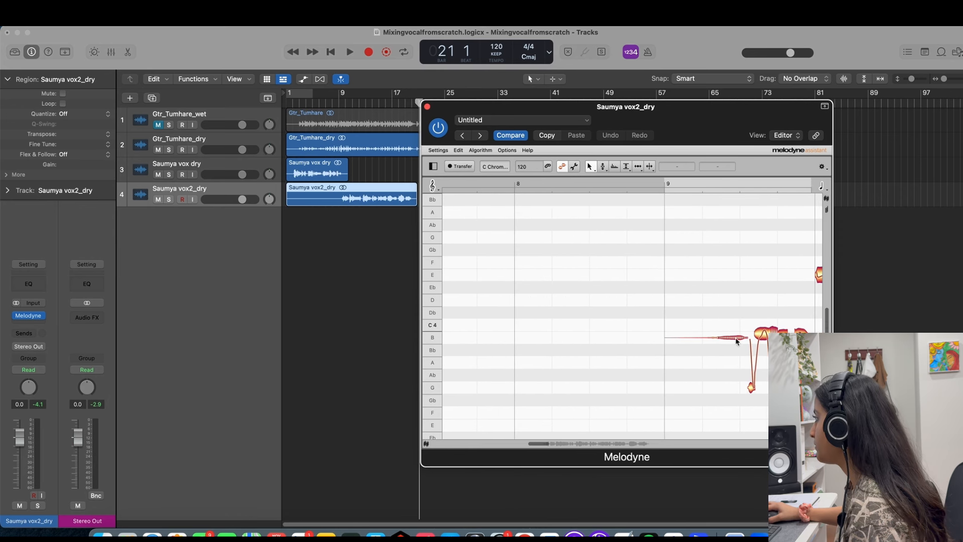
scroll(657, 330, "right", 5)
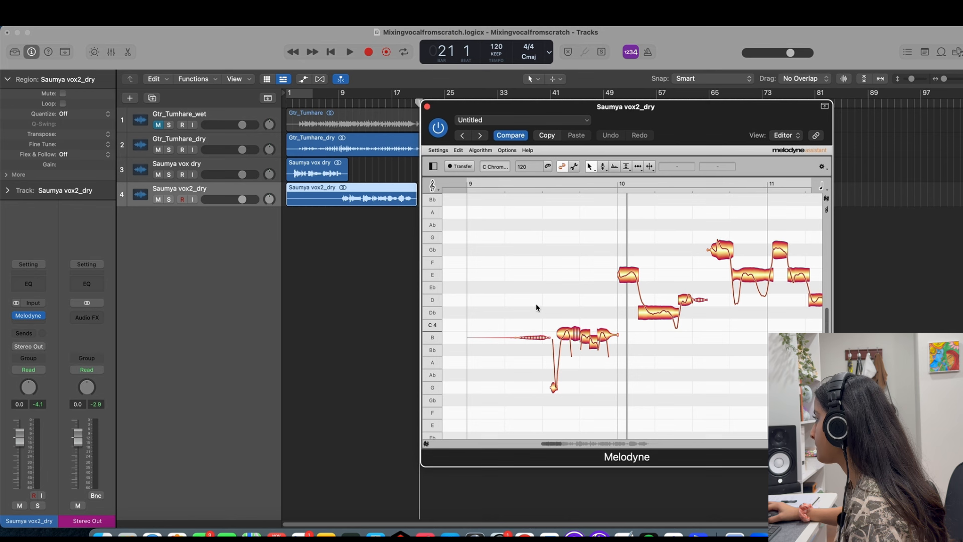
double_click(544, 290)
left_click(544, 290)
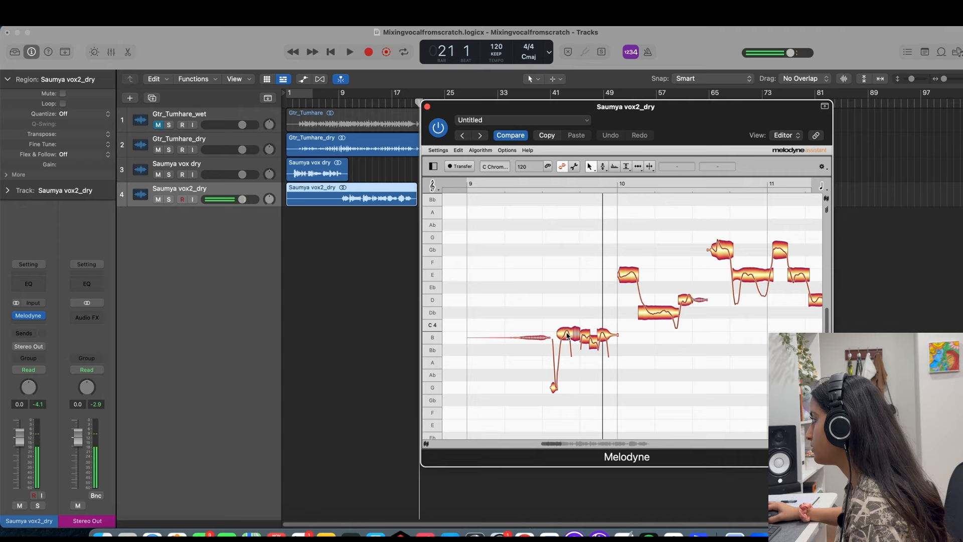
left_click(568, 335)
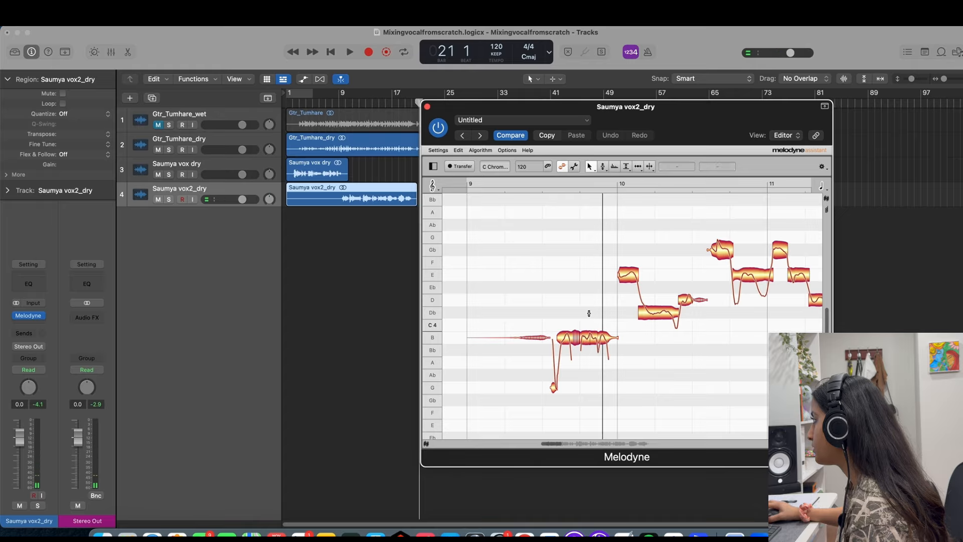
Play the phrase from around bar 9 and reduce the pitch modulation of the last B3 notes before bar 10 to 84%.
double_click(538, 290)
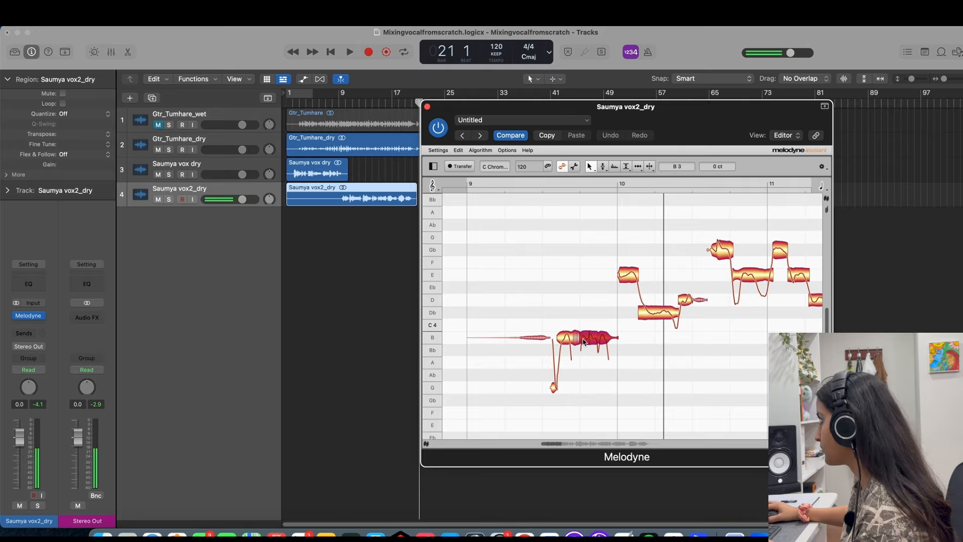
left_click(604, 176)
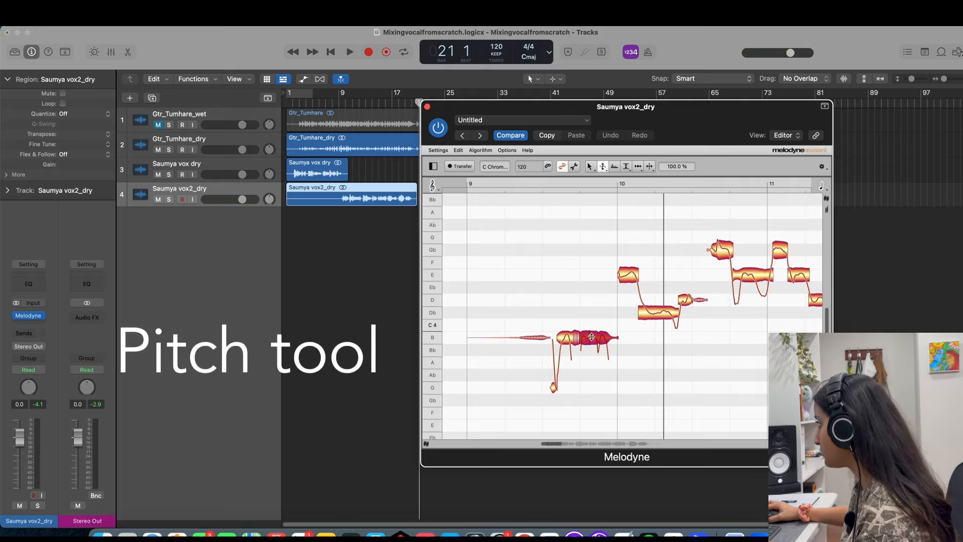
left_click_drag(592, 343, 591, 346)
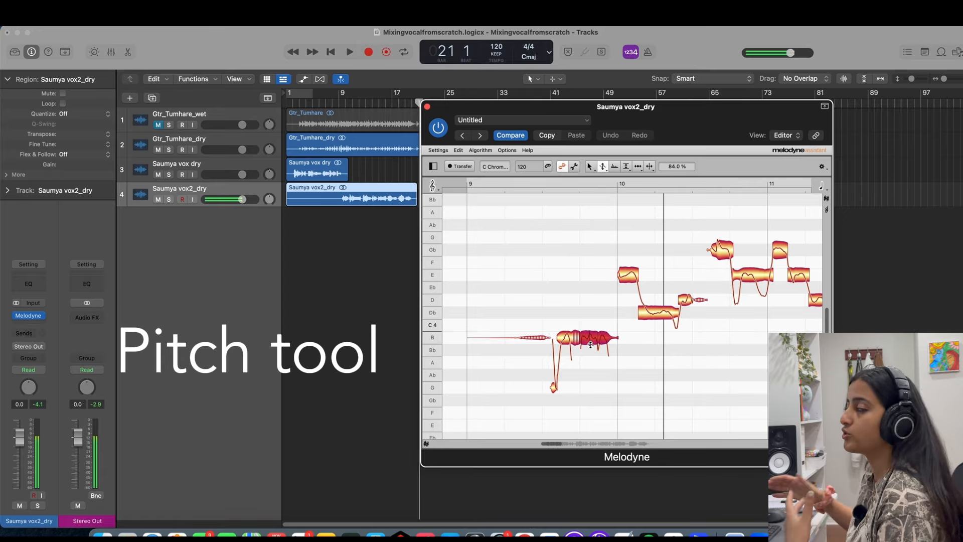
left_click(590, 167)
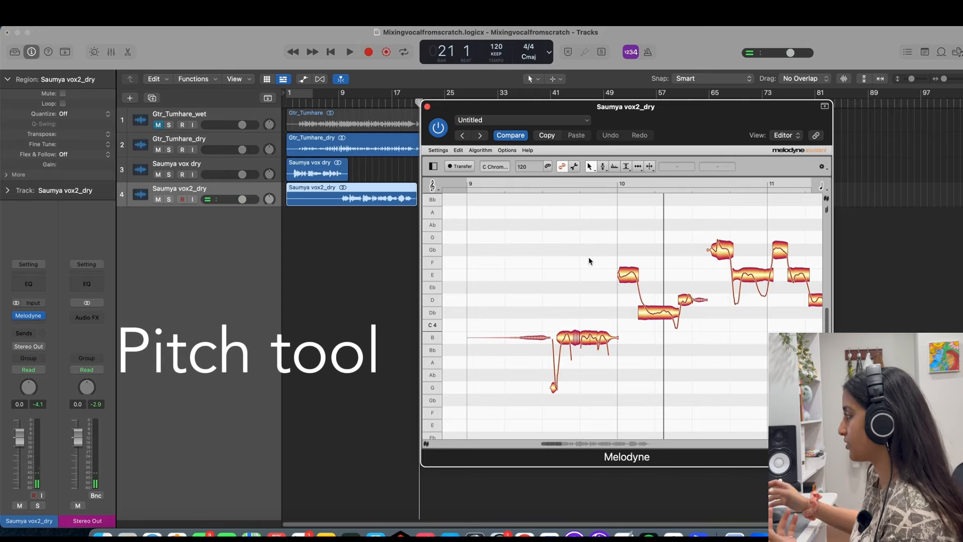
Play the second vocal from around bars 9 to 14, lower the short D4 note at bar 14 to Db4, and replay it.
double_click(548, 299)
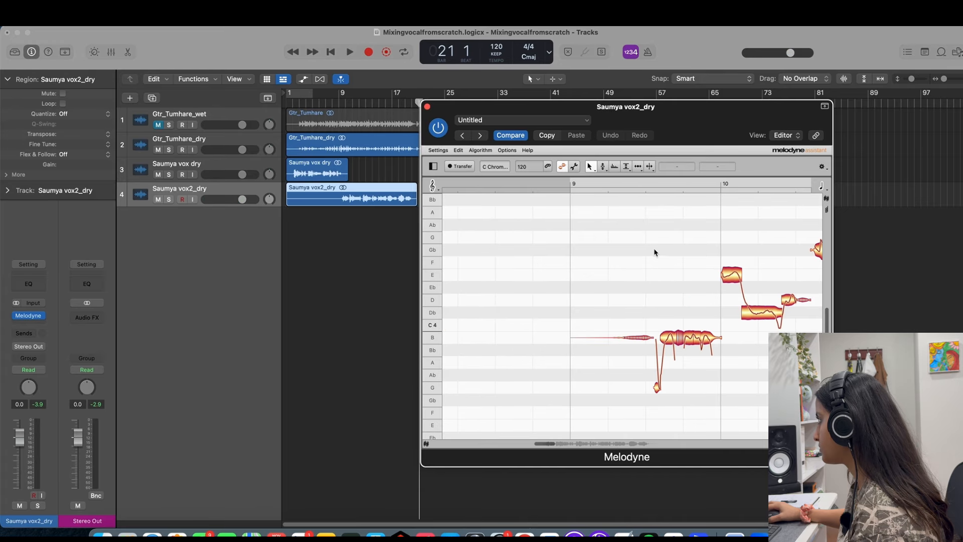
double_click(654, 252)
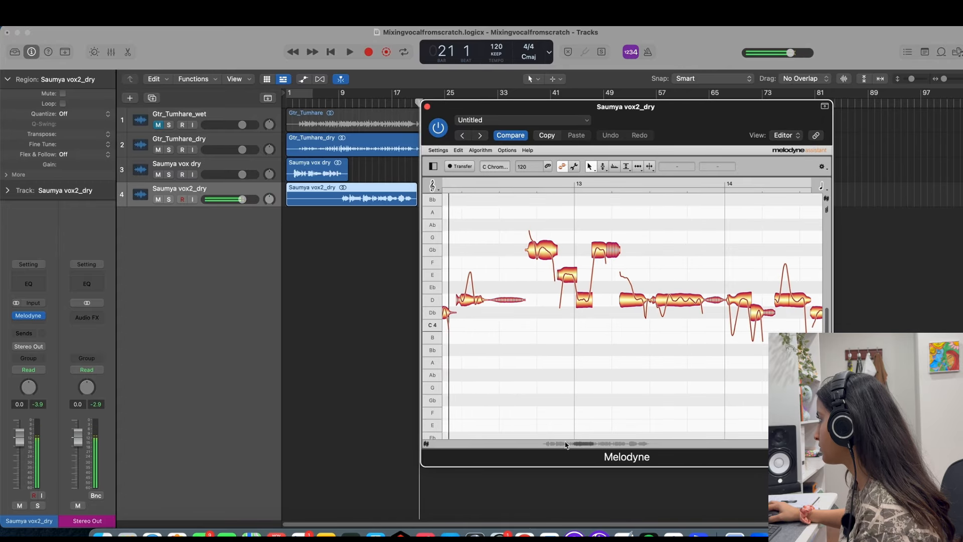
left_click_drag(569, 444, 547, 444)
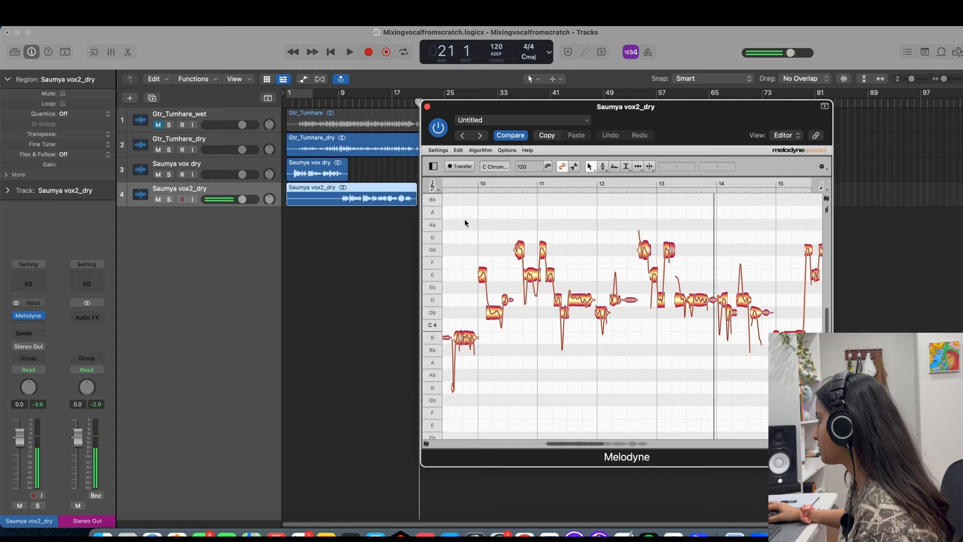
double_click(480, 220)
double_click(479, 223)
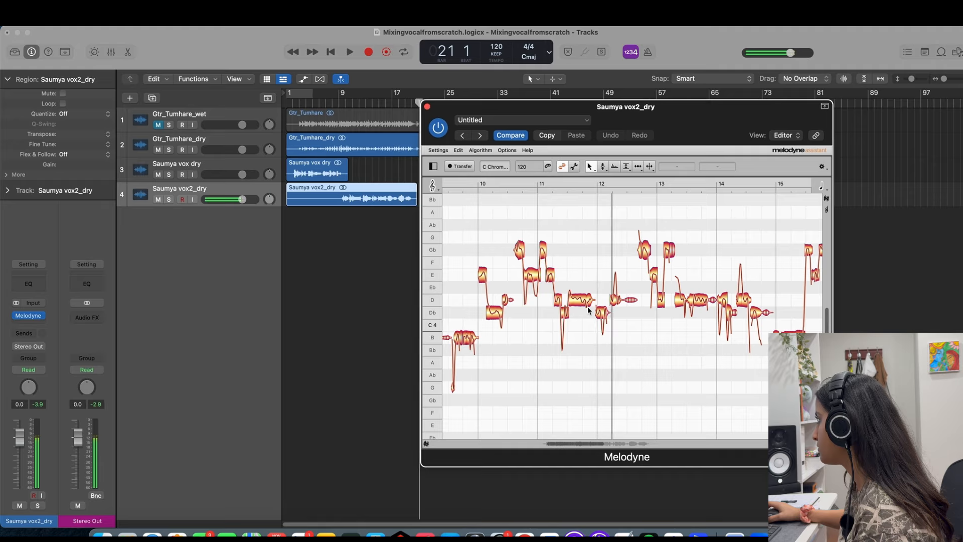
left_click(631, 301)
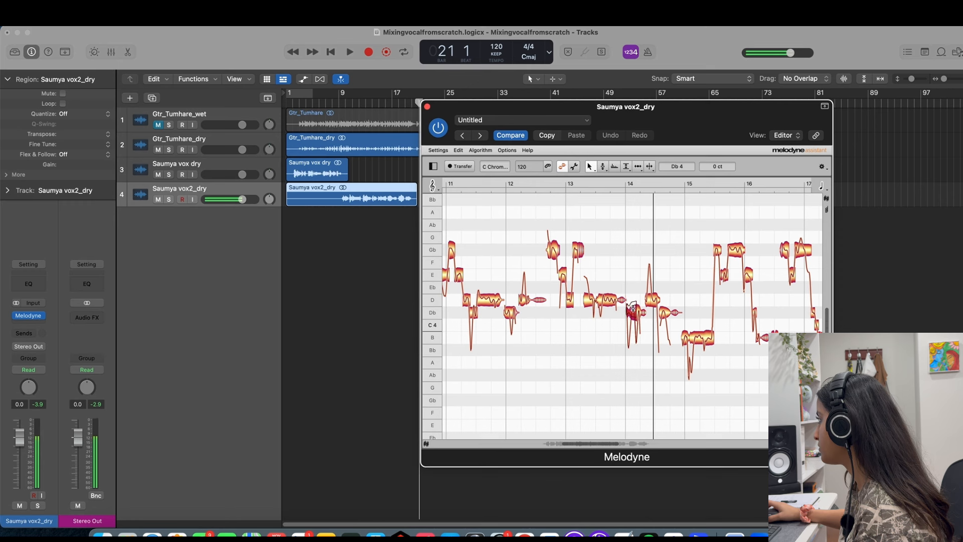
double_click(602, 253)
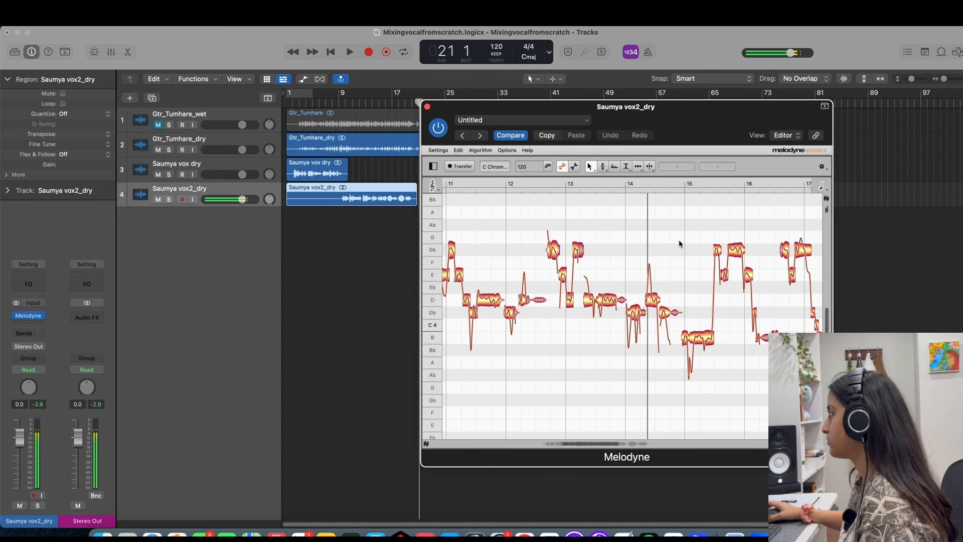
Lower the end of the Gb4 note at bar 17 to E4 and play back the phrase.
scroll(657, 298, "right", 5)
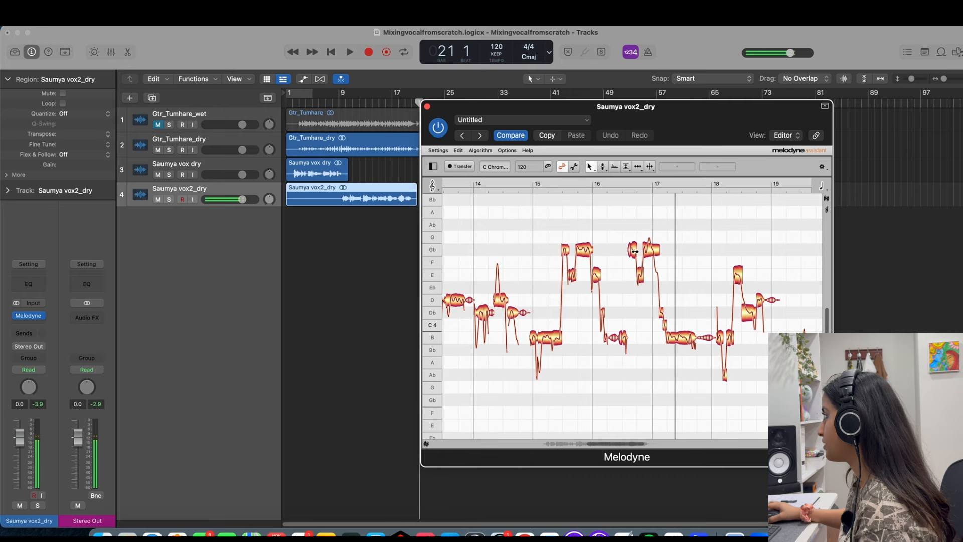
left_click_drag(654, 249, 655, 275)
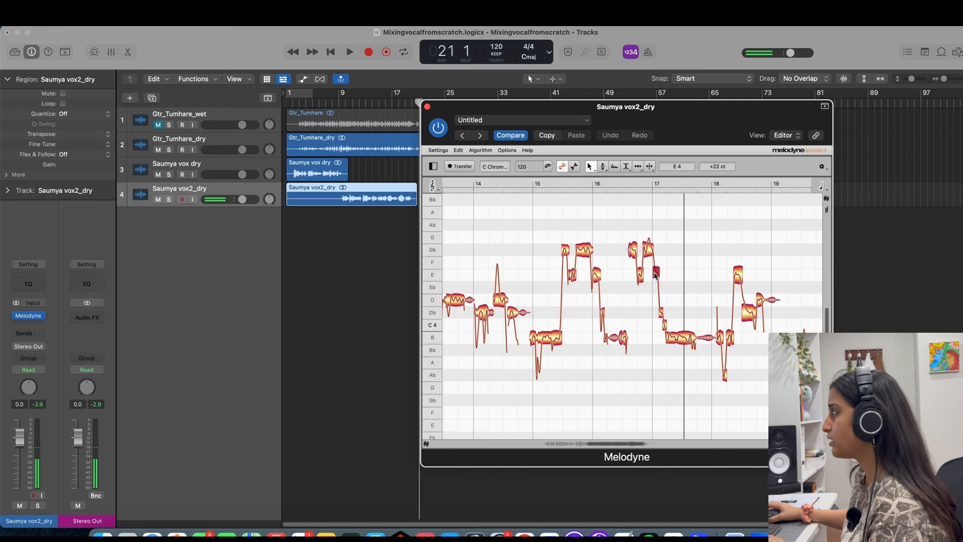
double_click(630, 230)
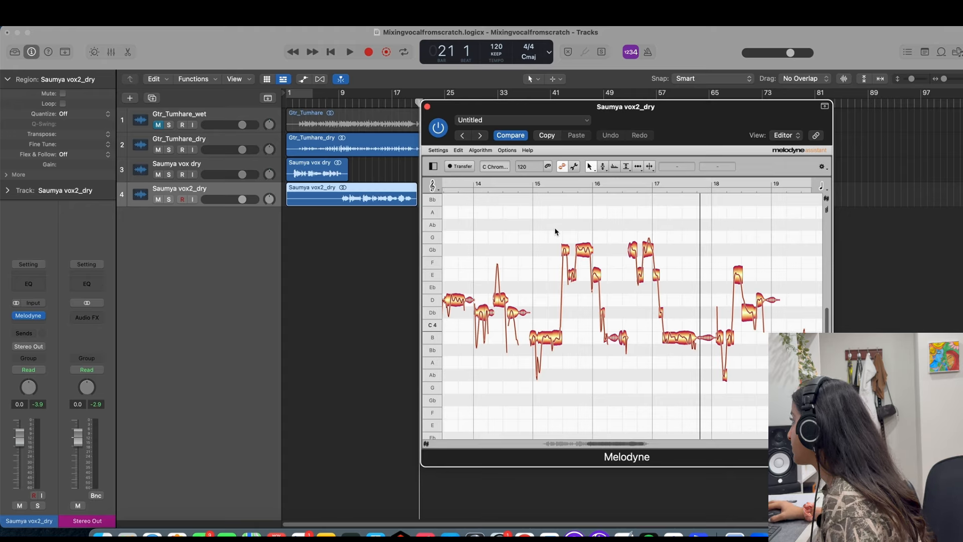
Raise the short B note just after bar 17 to C4 and replay the phrase.
key("space")
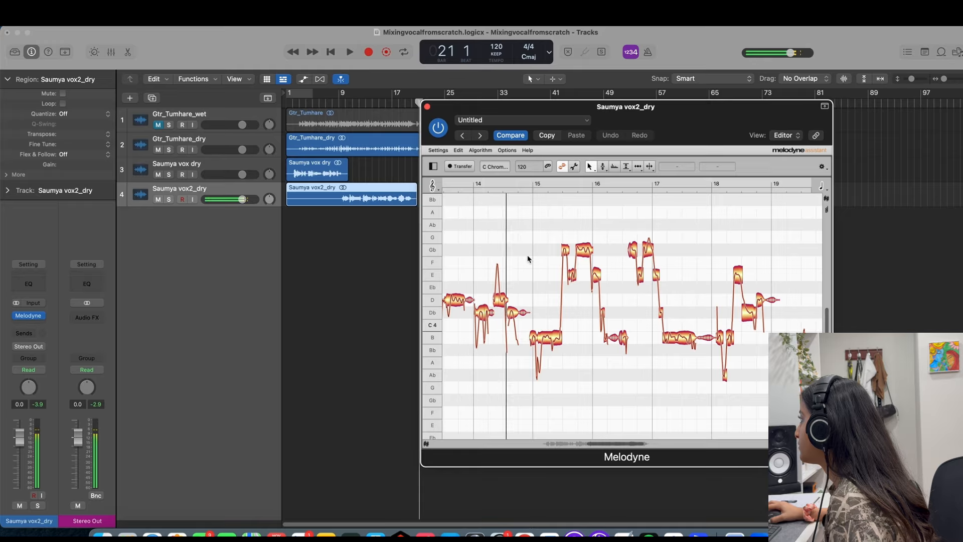
left_click(665, 344)
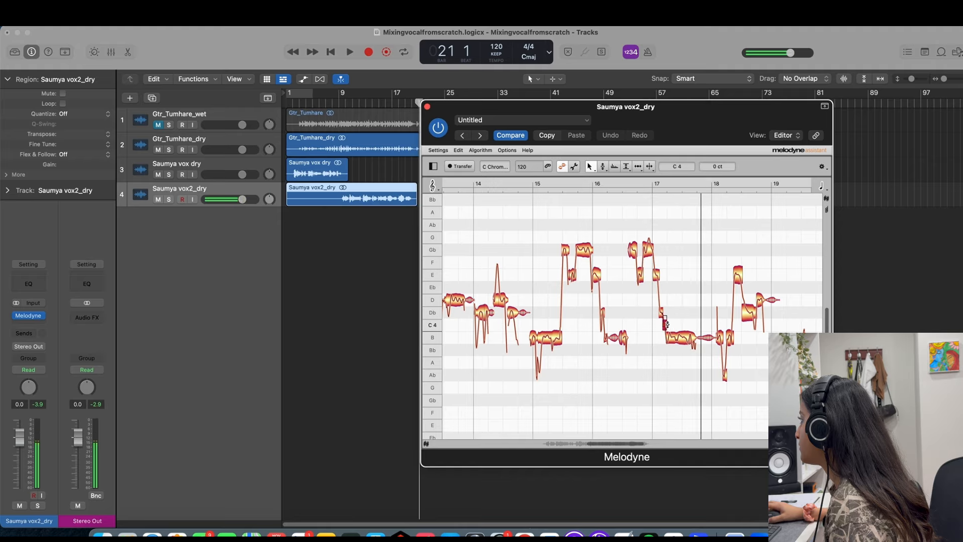
double_click(639, 225)
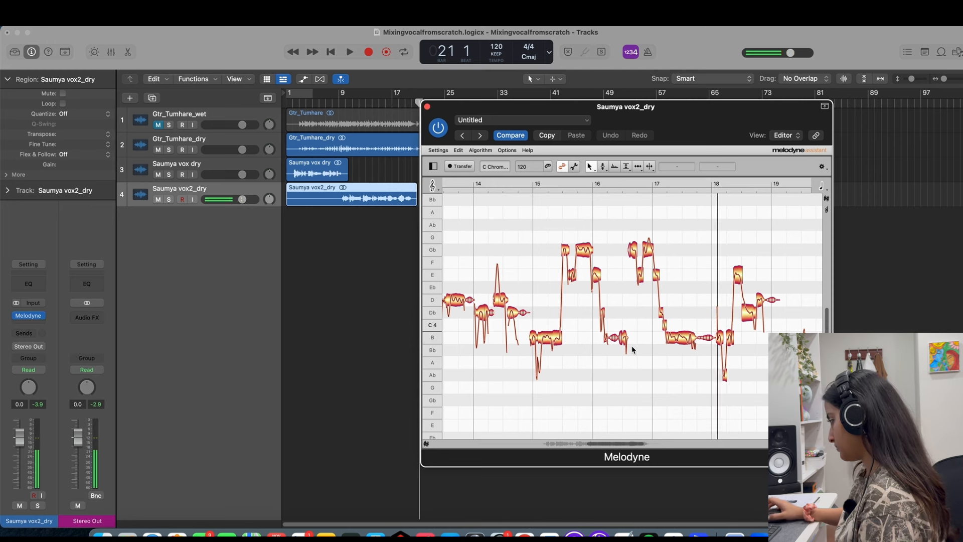
Lower the last short G note before bar 20 to Gb, play the ending, and close the second vocal's Melodyne window.
scroll(633, 350, "right", 4)
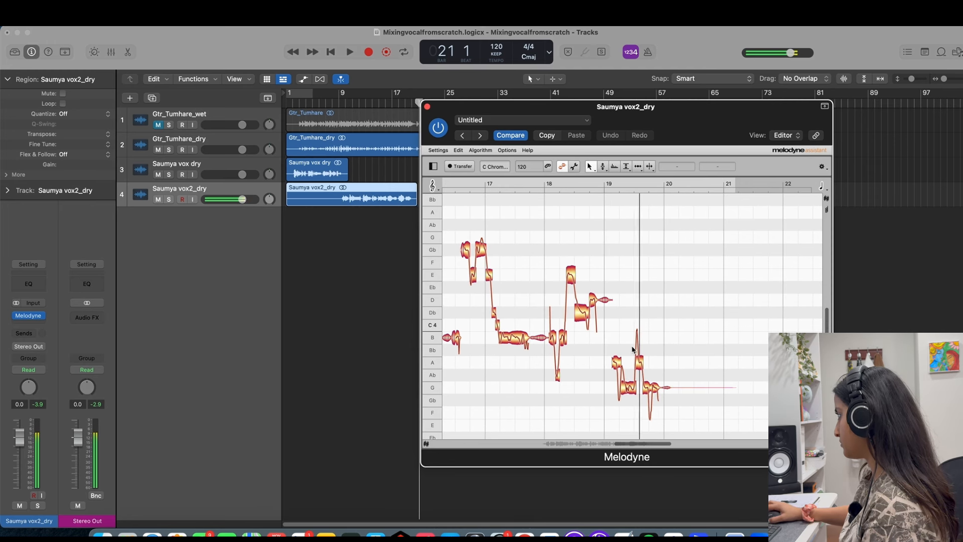
left_click(676, 376)
double_click(627, 325)
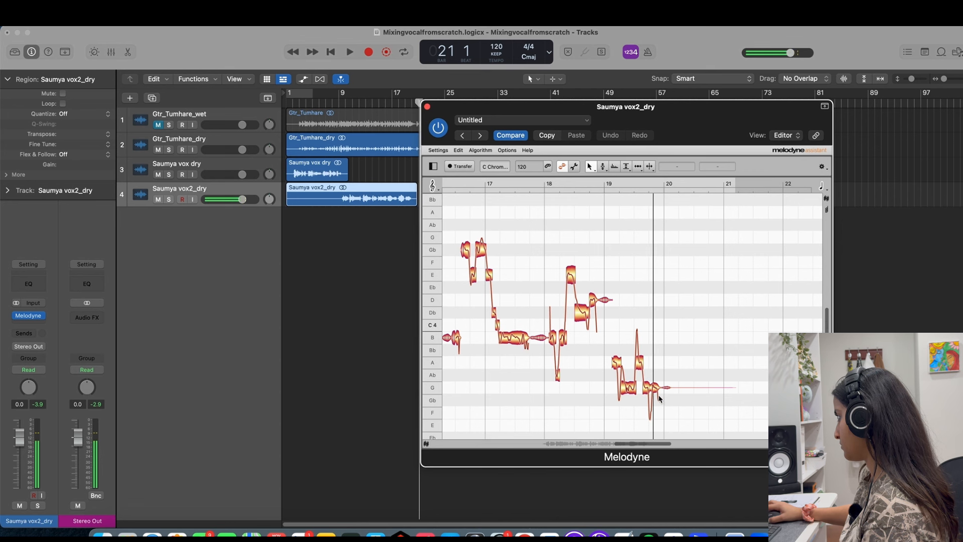
double_click(625, 321)
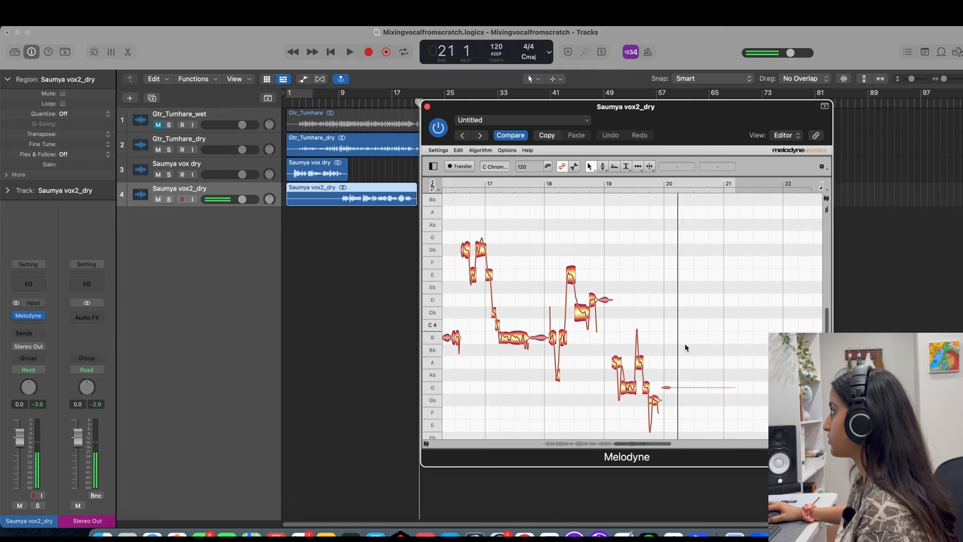
left_click(427, 106)
Select the first dry vocal track and play all unmuted tracks together from bar 2.
left_click(293, 103)
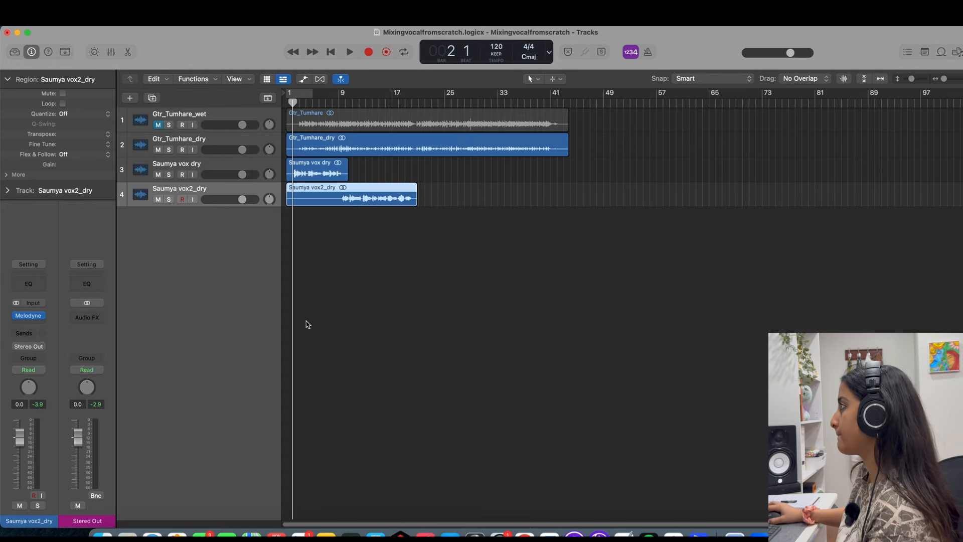
key("Up")
key("space")
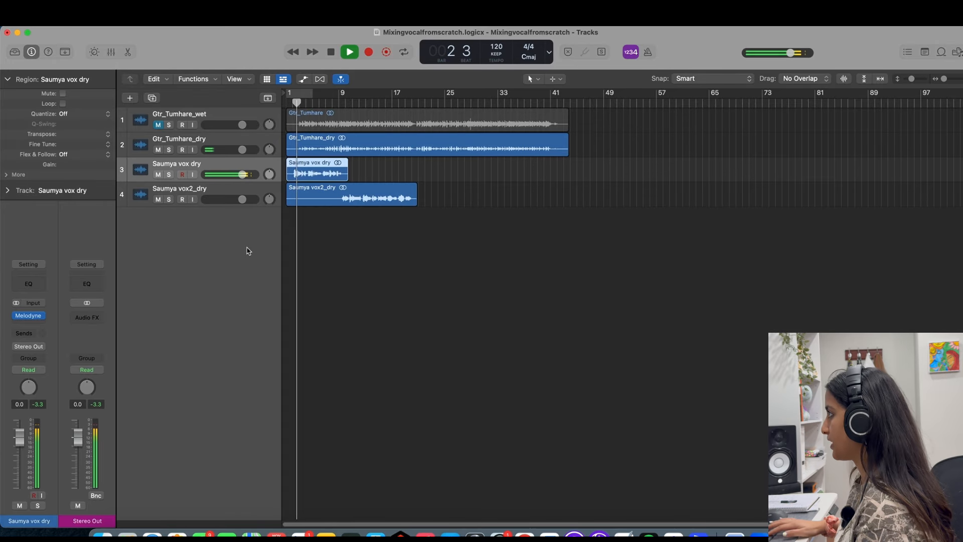
key("super+Right")
key("super+Right")
key("super+Right")
key("super+Right")
key("super+Right")
key("super+Right")
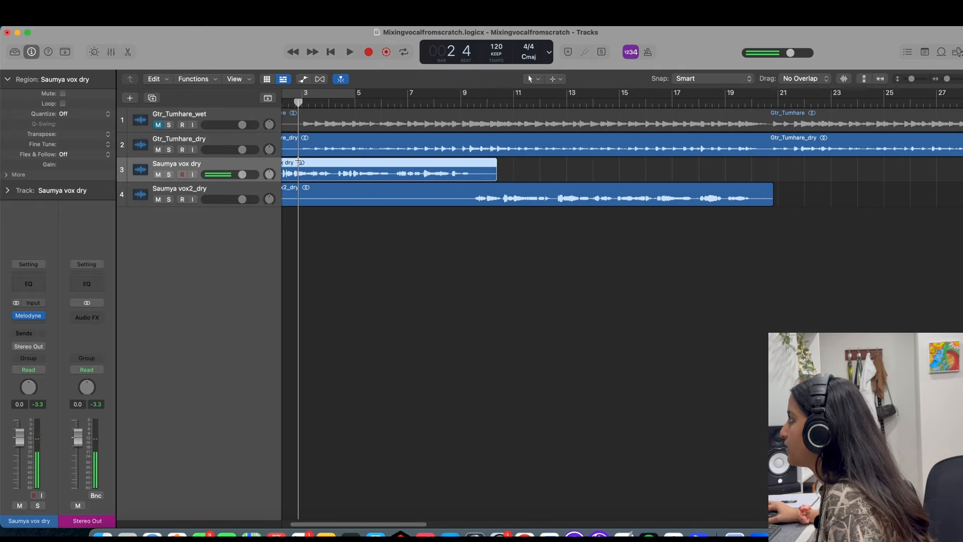
Stop the soloed playback of the second dry vocal, clear the solo, and return the playhead to bar 2.
key("Return")
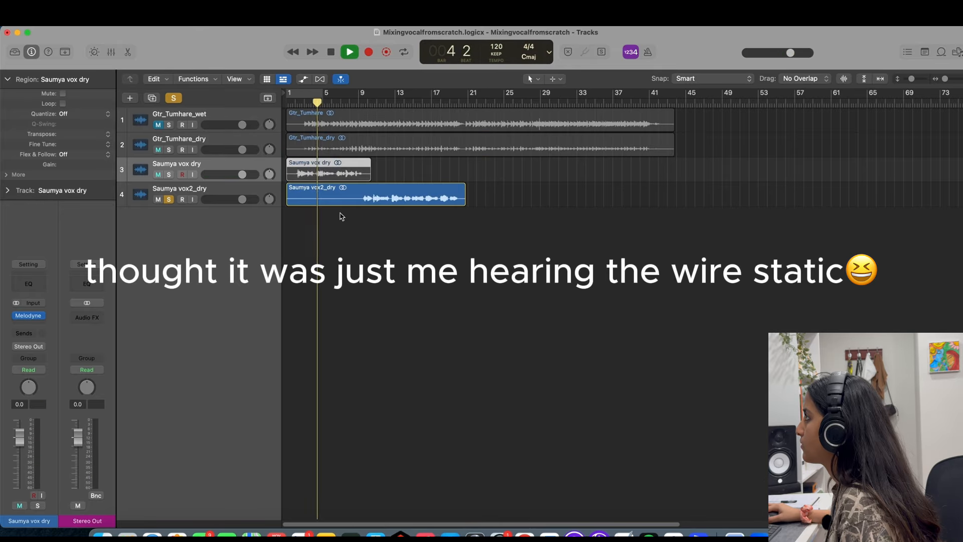
key("space")
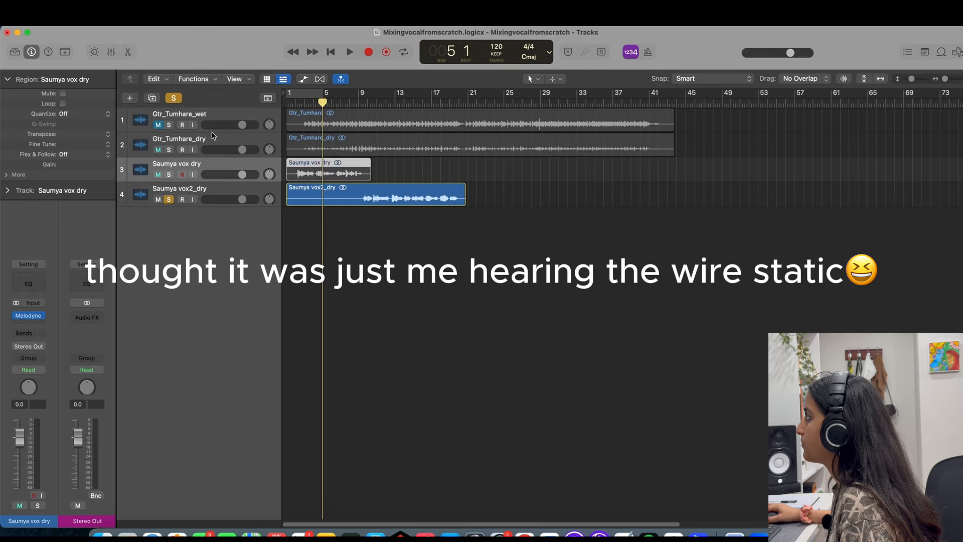
left_click(176, 97)
left_click(295, 103)
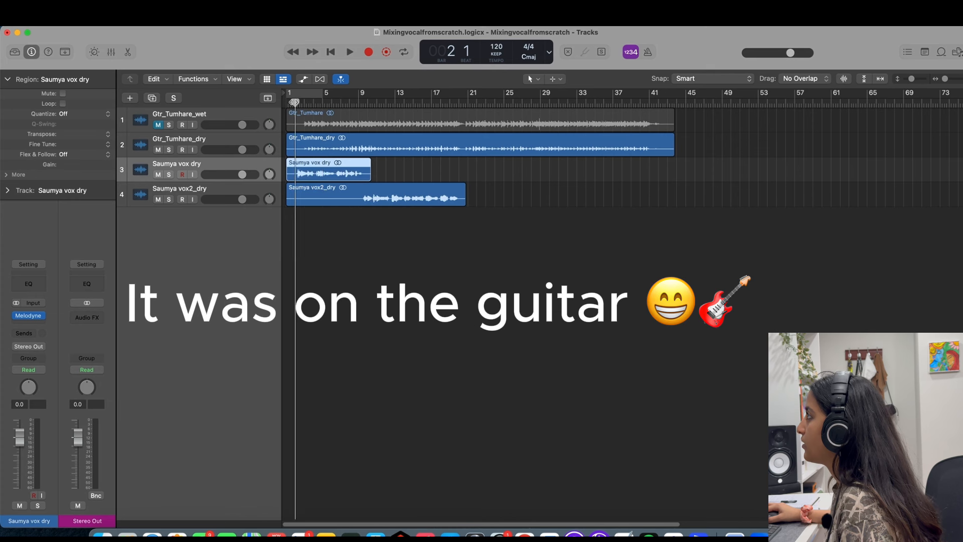
Trim the start of the dry guitar region to about the middle of bar 2 and play the tracks together.
key("space")
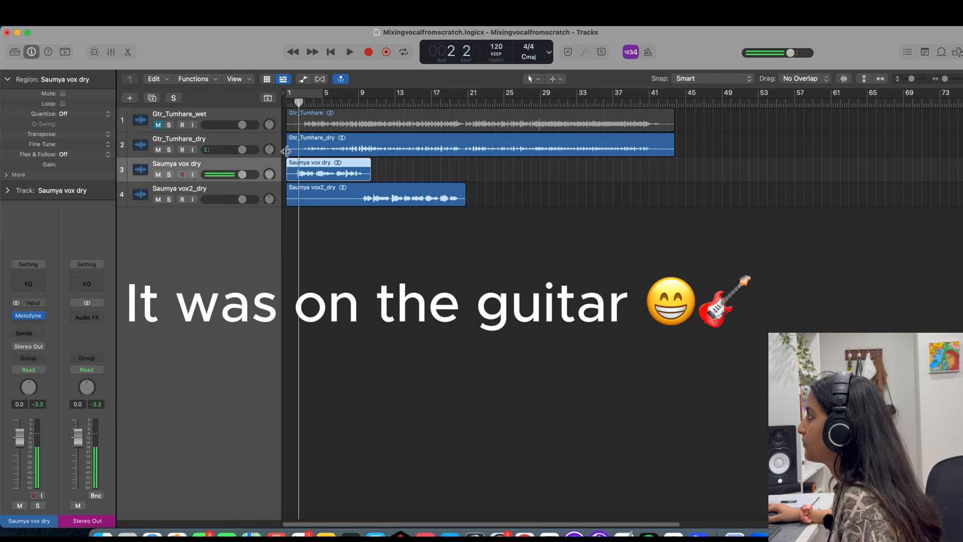
left_click_drag(286, 150, 300, 151)
key("space")
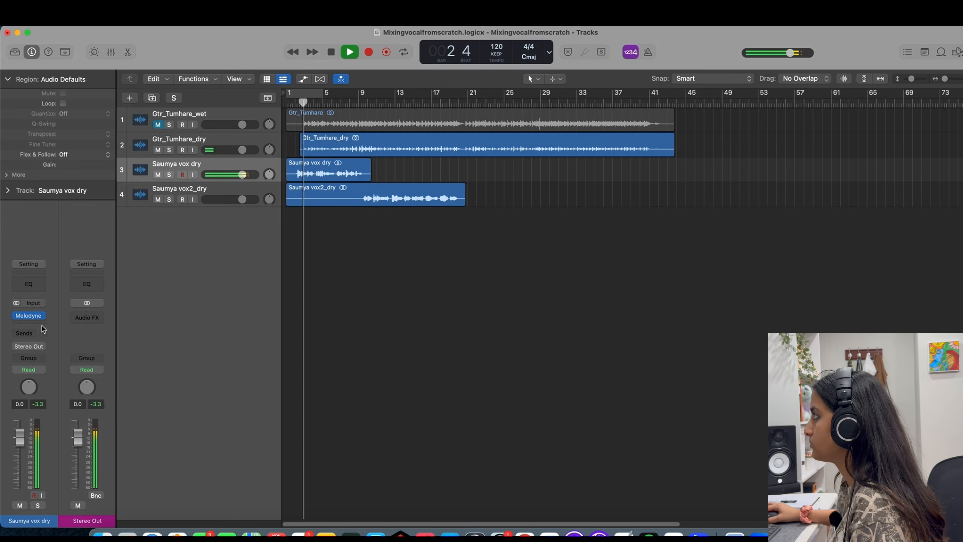
Select the first dry vocal region, stop playback, and insert FabFilter Pro-Q 4 after Melodyne on its track.
left_click(368, 162)
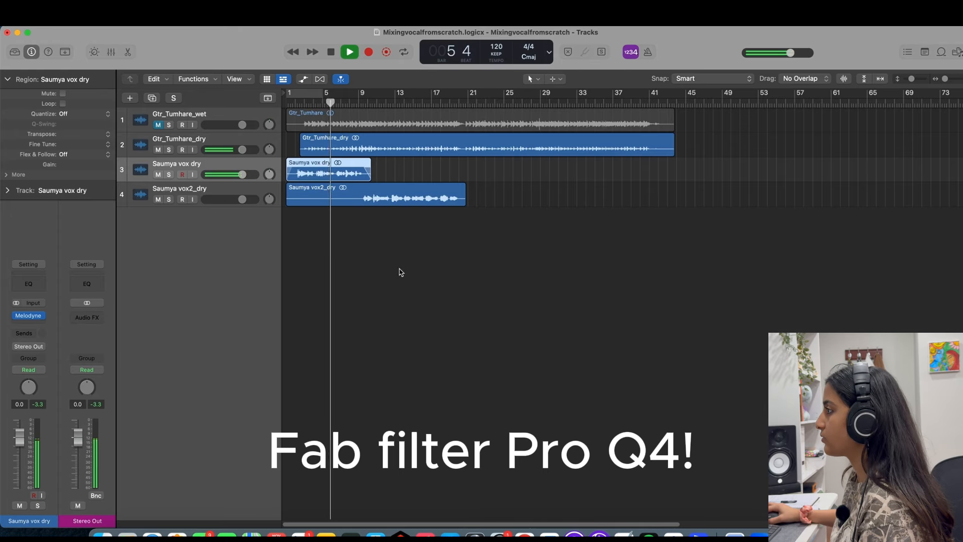
key("space")
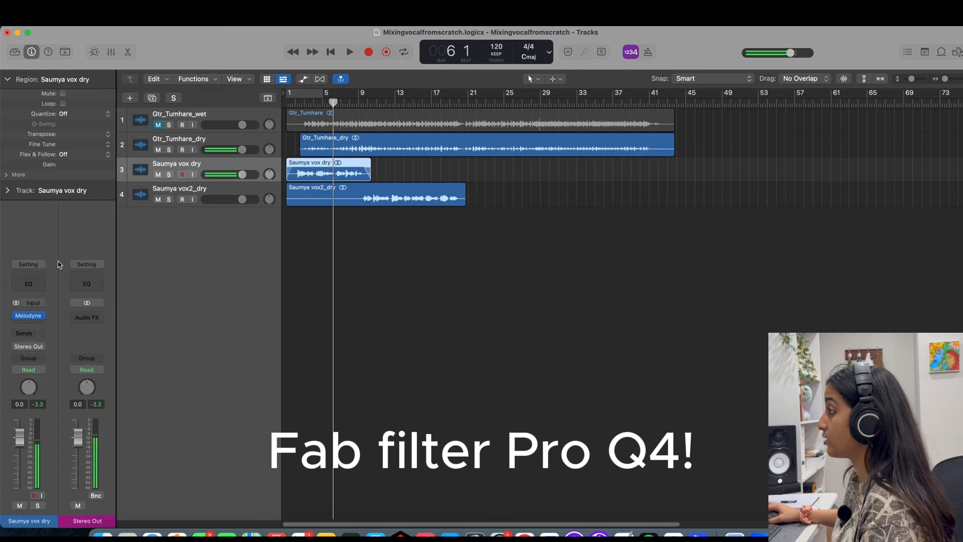
left_click(36, 326)
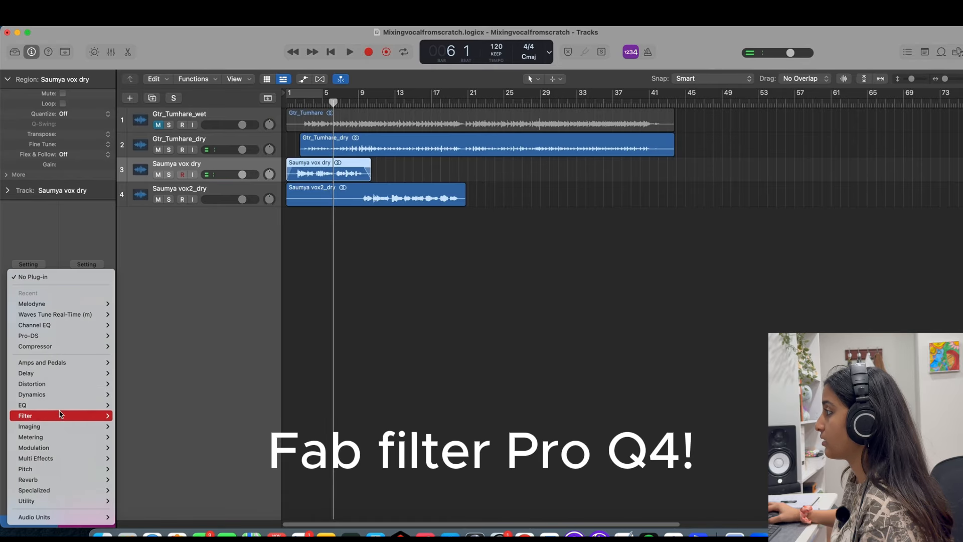
mouse_move(55, 518)
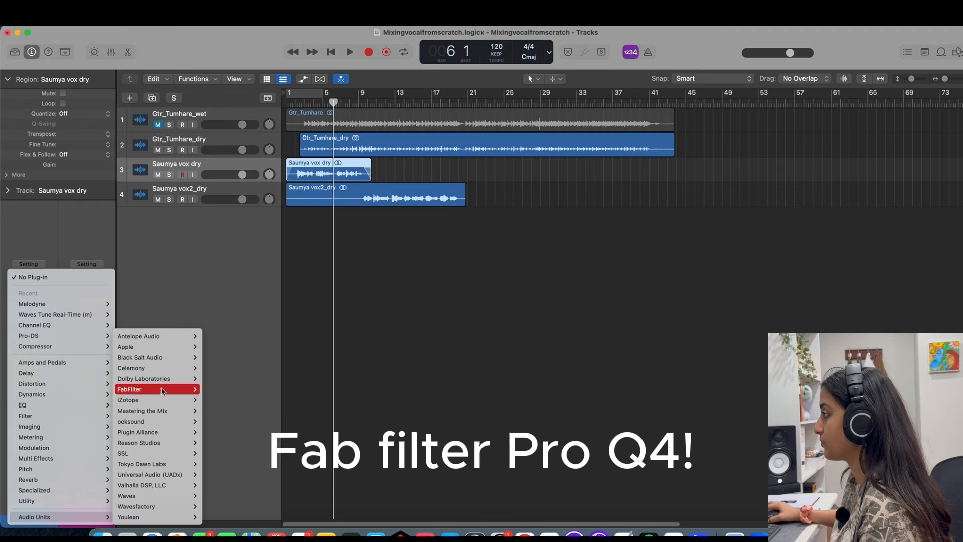
mouse_move(160, 390)
left_click(279, 466)
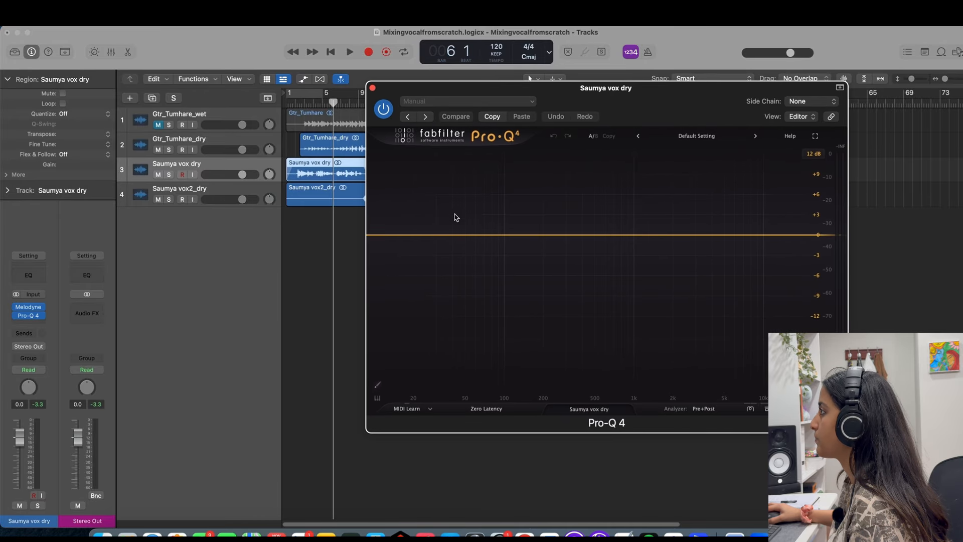
Return the playhead to bar 2 and solo the first dry vocal track, moving the Pro-Q 4 window clear of the timeline.
left_click(293, 102)
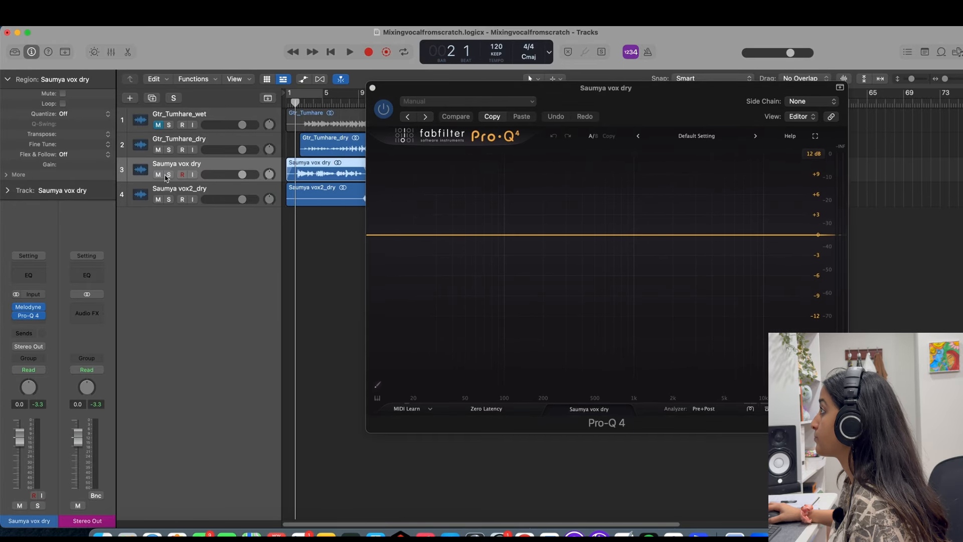
left_click(171, 175)
left_click_drag(498, 89, 474, 227)
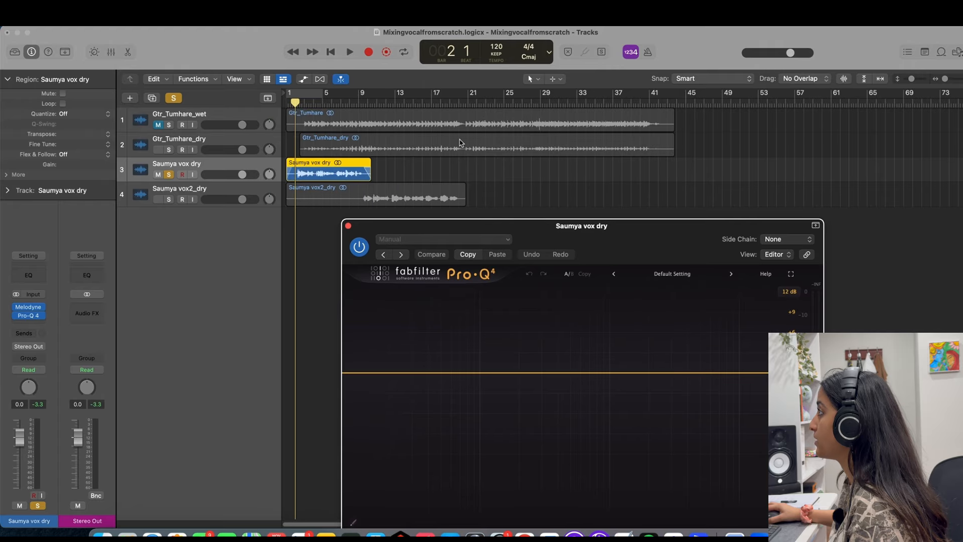
Set a cycle range from bar 2 to about the middle of bar 9 and loop the soloed vocal.
left_click(311, 93)
left_click_drag(319, 93, 358, 99)
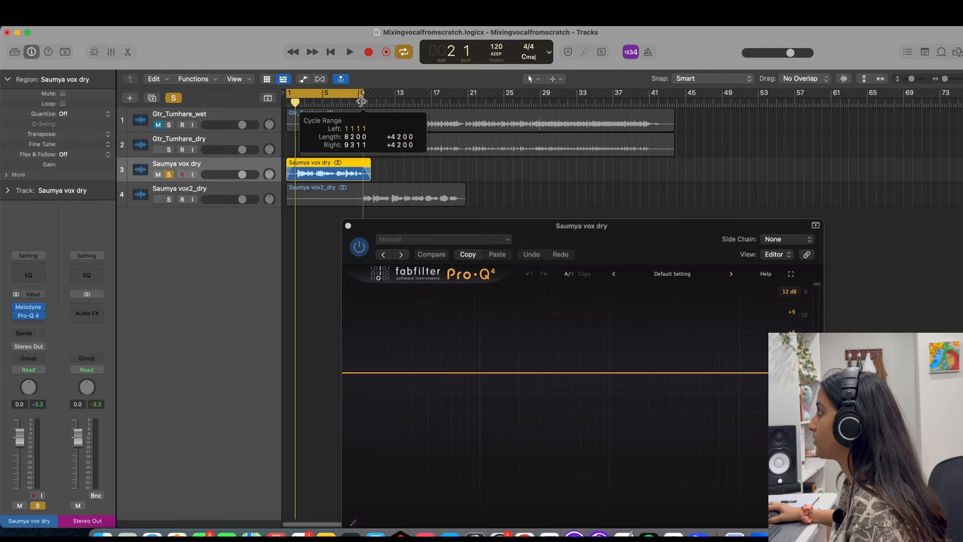
left_click(290, 94)
left_click(290, 94)
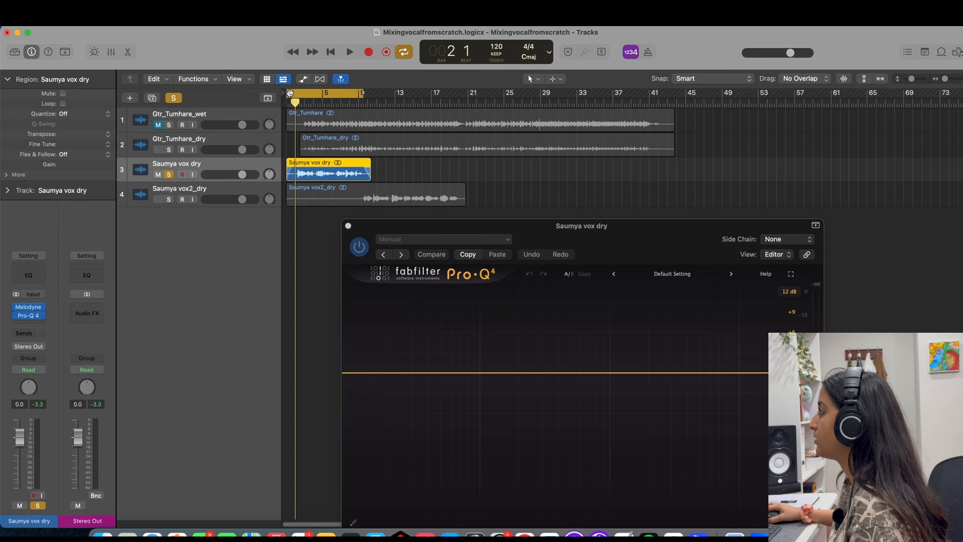
left_click_drag(289, 93, 297, 93)
key("space")
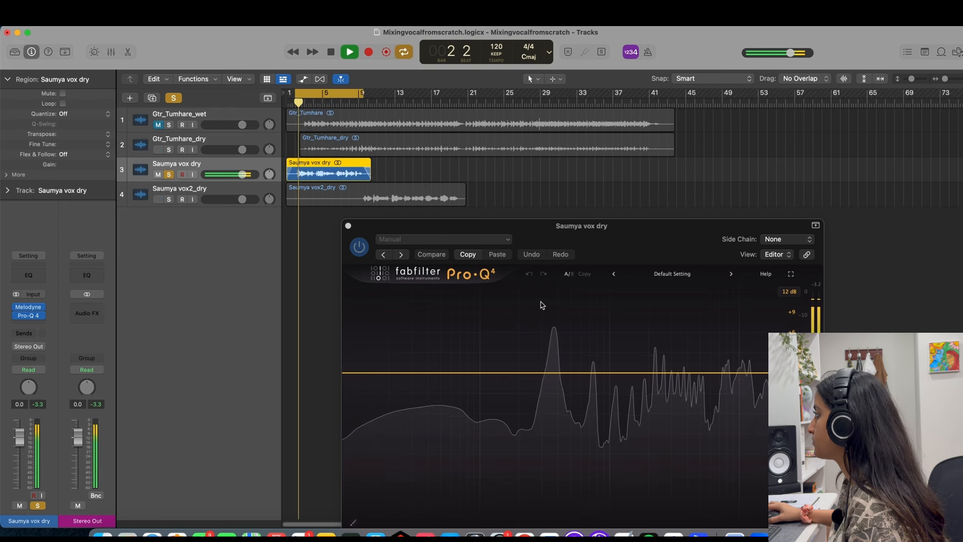
left_click_drag(613, 243, 577, 141)
In Pro-Q 4, add a 36 dB/oct low cut at about 175 Hz and a slight bell cut at about 380 Hz.
left_click(463, 272)
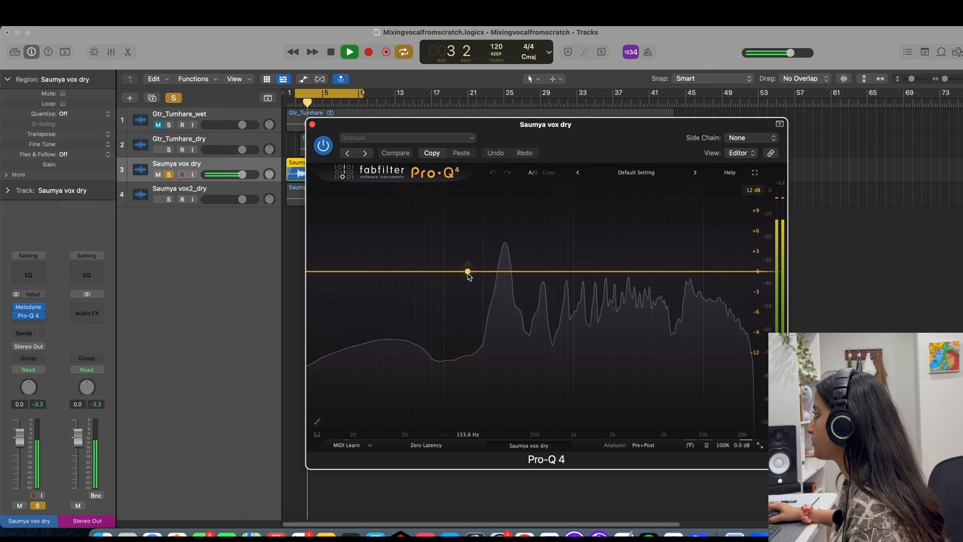
left_click(441, 256)
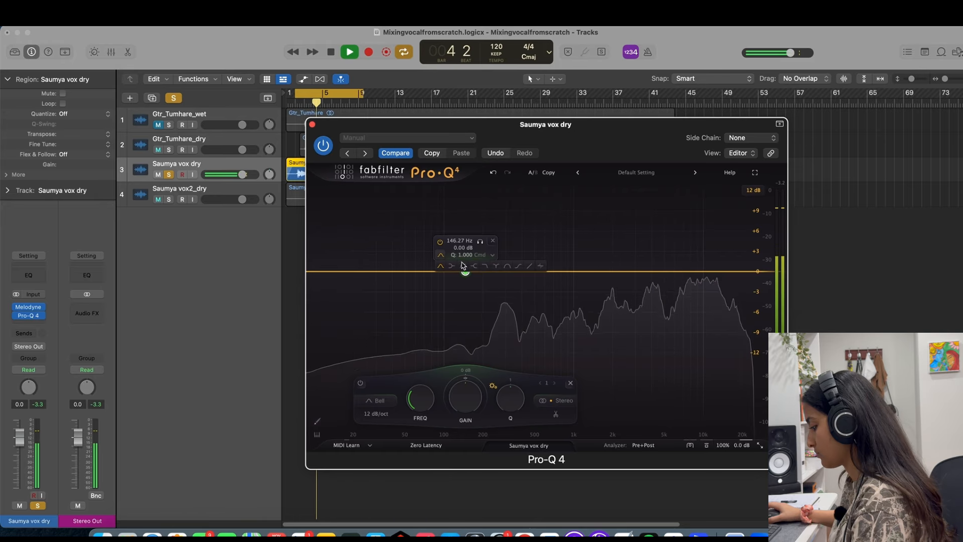
left_click(462, 265)
double_click(455, 256)
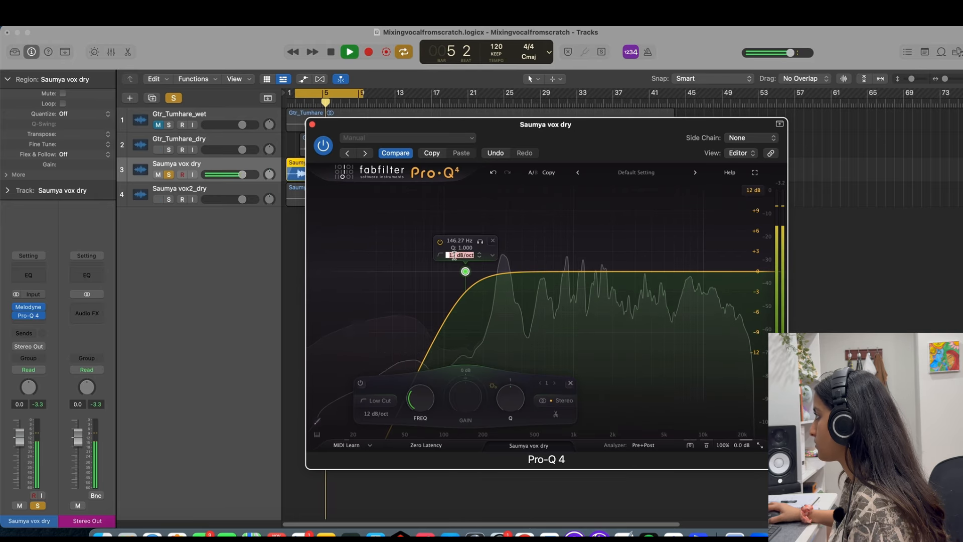
type("36")
key("Return")
left_click_drag(466, 274, 520, 280)
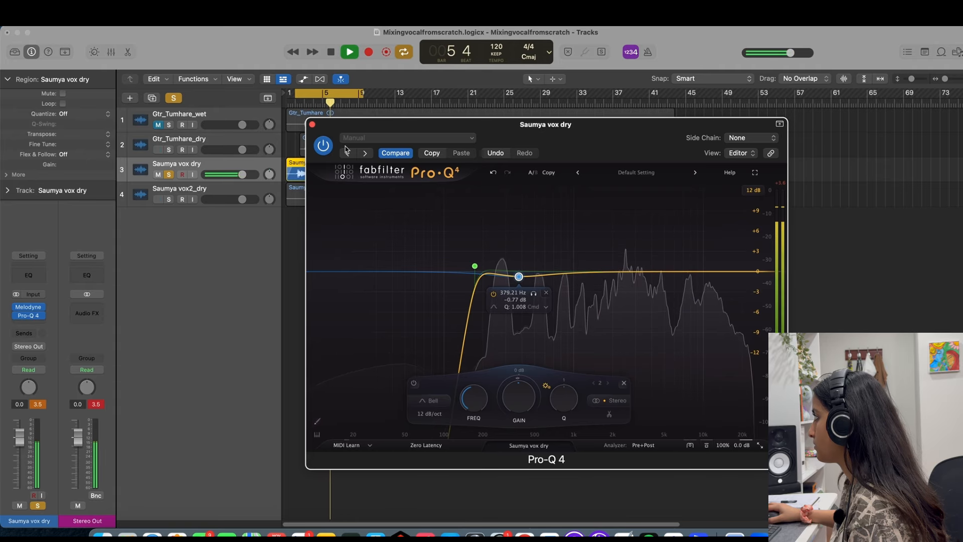
left_click(313, 125)
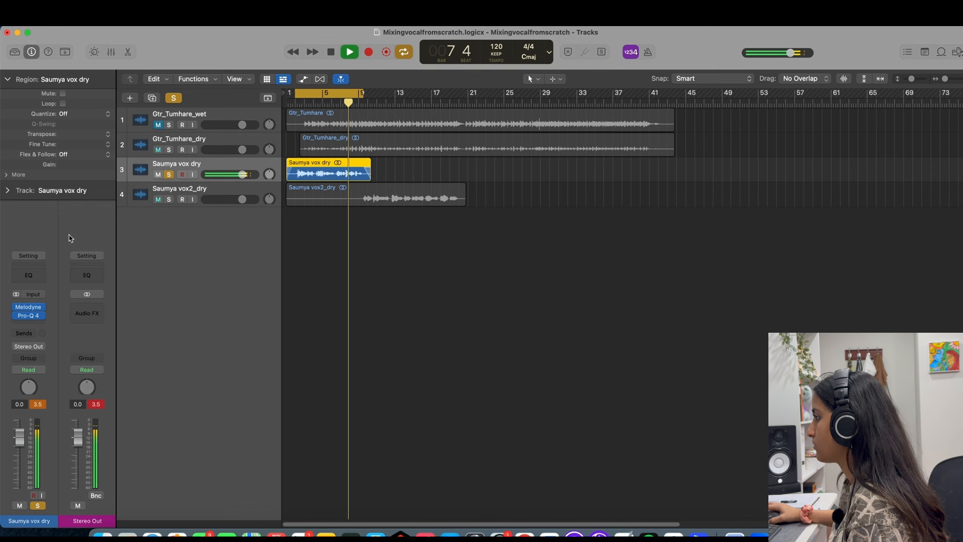
Insert the UADx Pultec EQP-1A EQ after Pro-Q 4 on the first dry vocal and clear the track's solo.
left_click(28, 324)
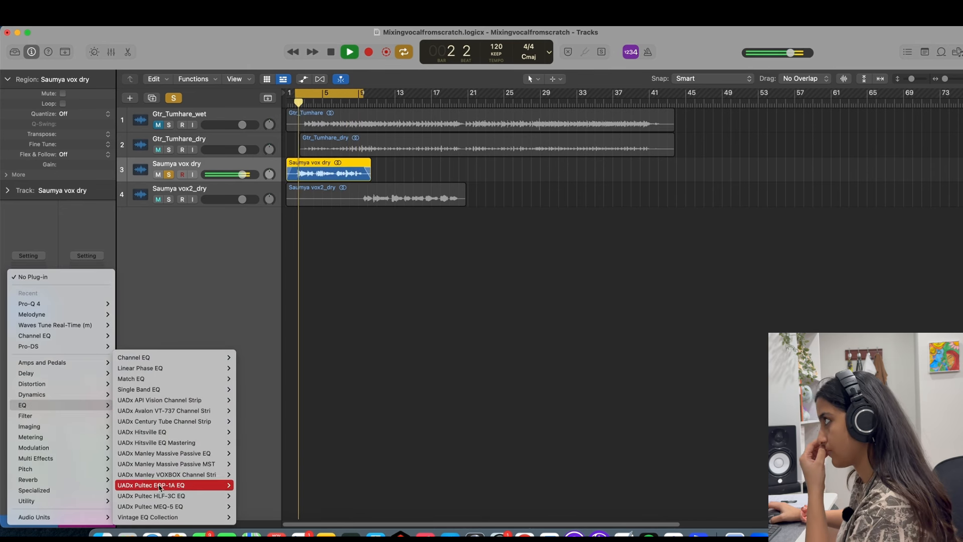
mouse_move(151, 485)
left_click(253, 486)
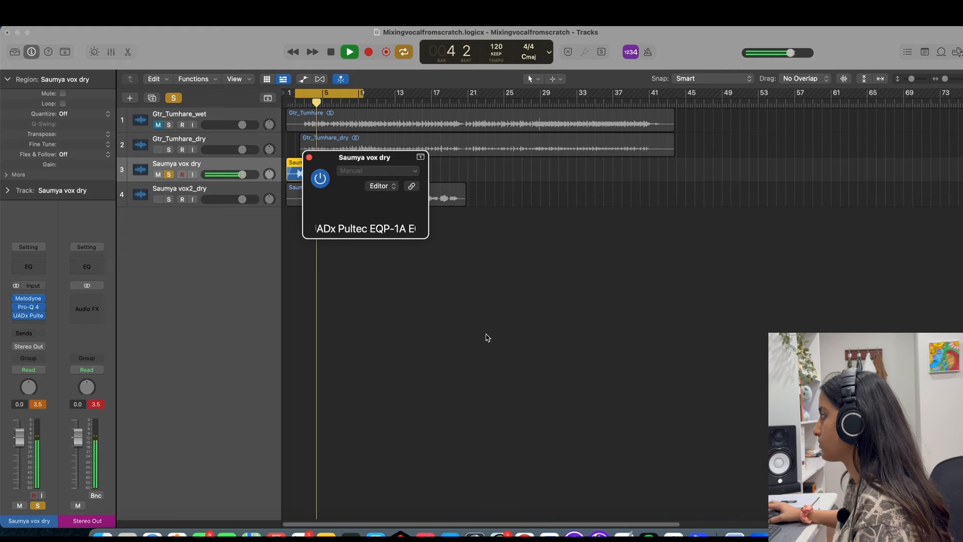
left_click_drag(573, 174, 502, 224)
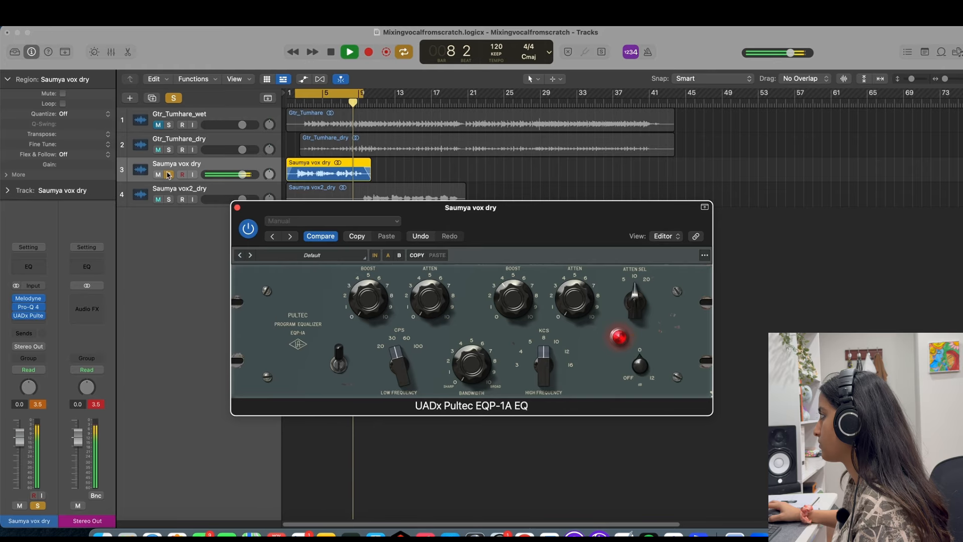
left_click(169, 175)
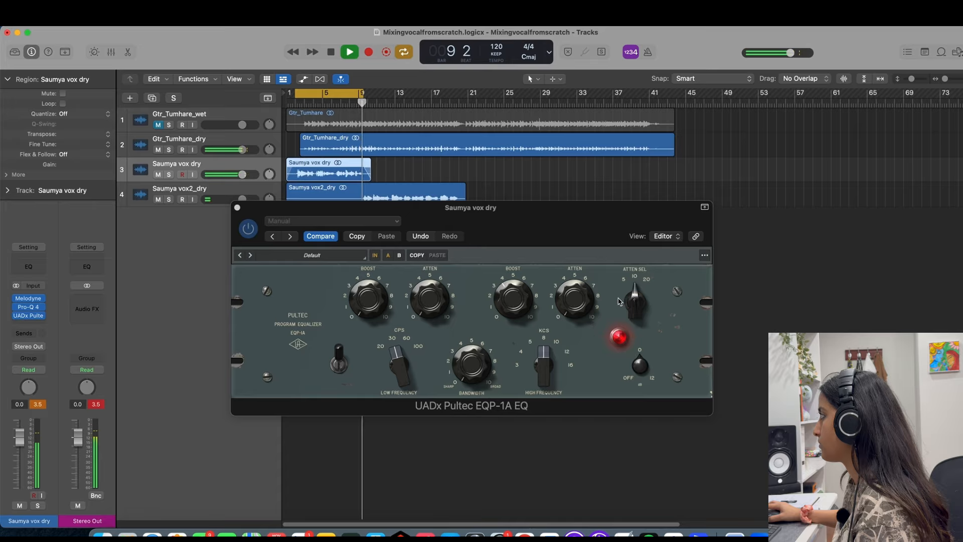
Set the Pultec's Atten Sel to 5 and Low Frequency to 100 CPS, close it, and restart playback from bar 2.
left_click_drag(621, 302, 629, 329)
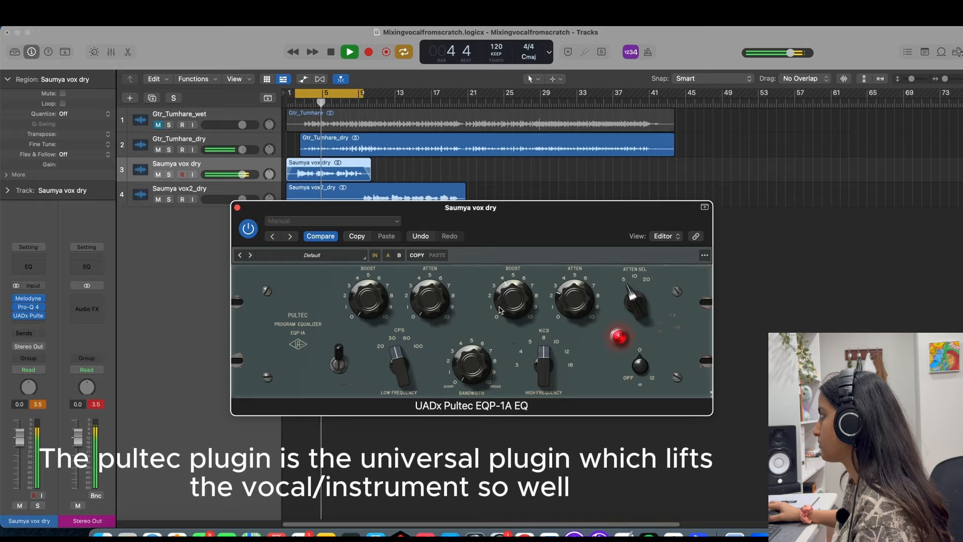
left_click_drag(387, 360, 415, 304)
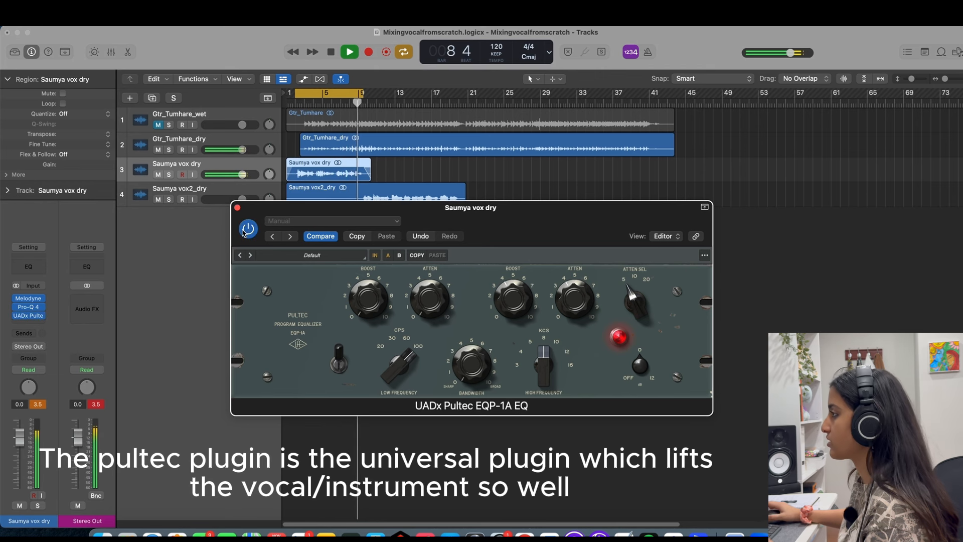
left_click(237, 208)
key("space")
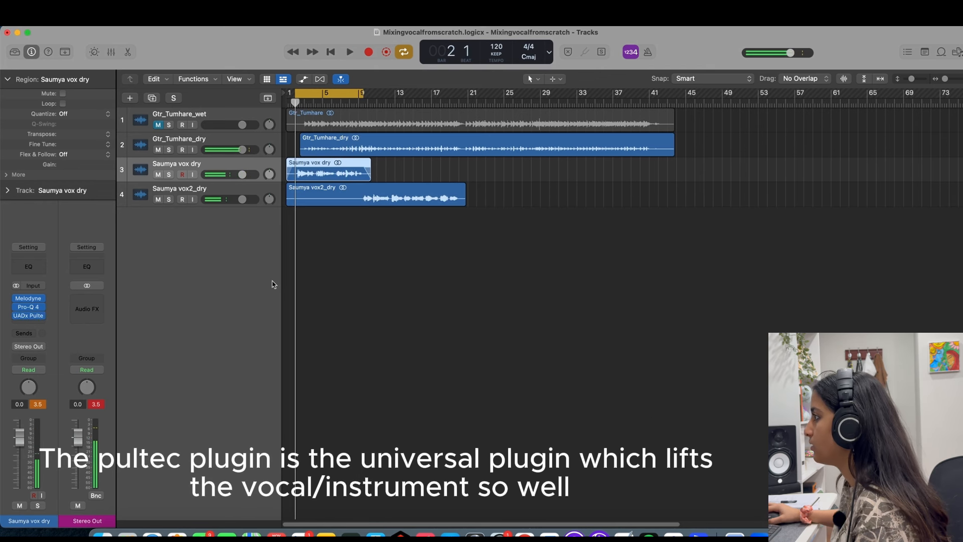
key("space")
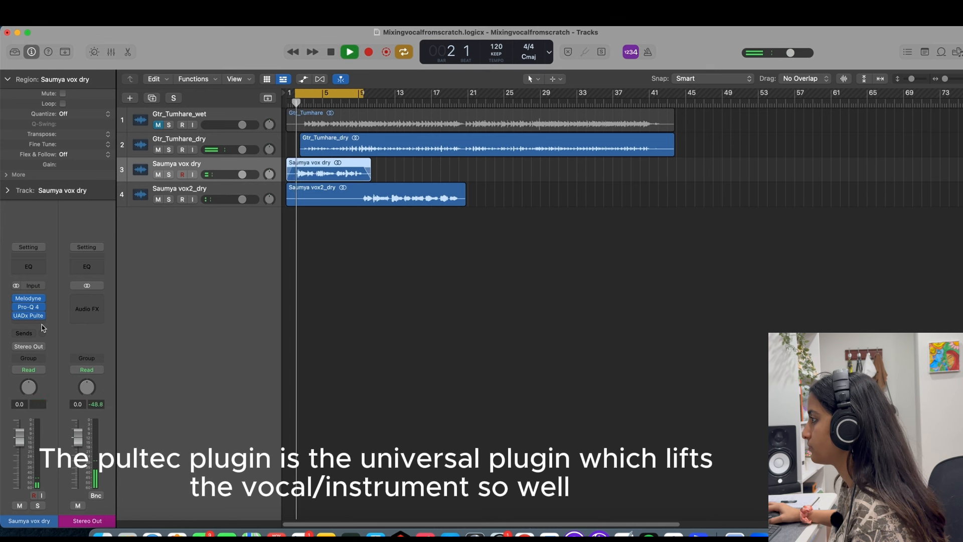
Insert FabFilter Pro-DS after the Pultec EQ on the first dry vocal track.
left_click(37, 324)
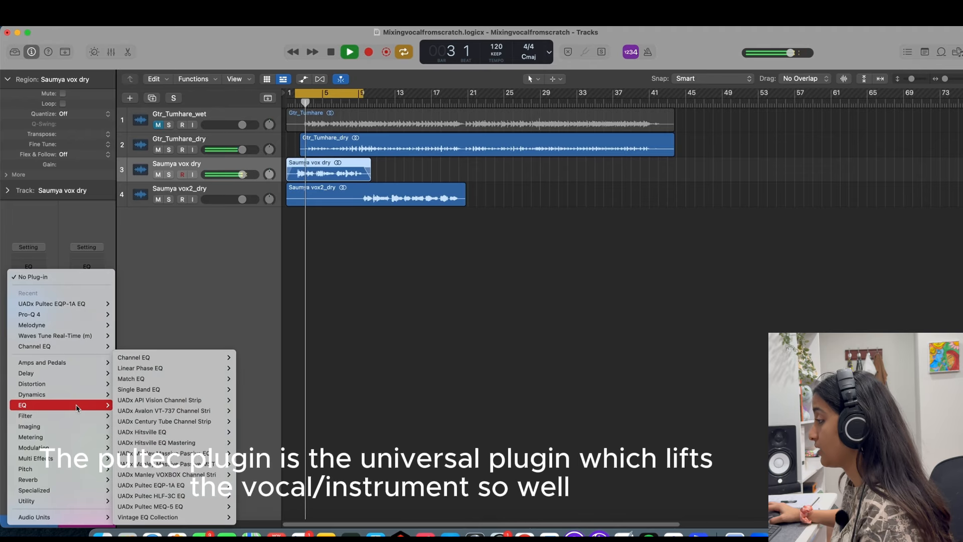
mouse_move(82, 396)
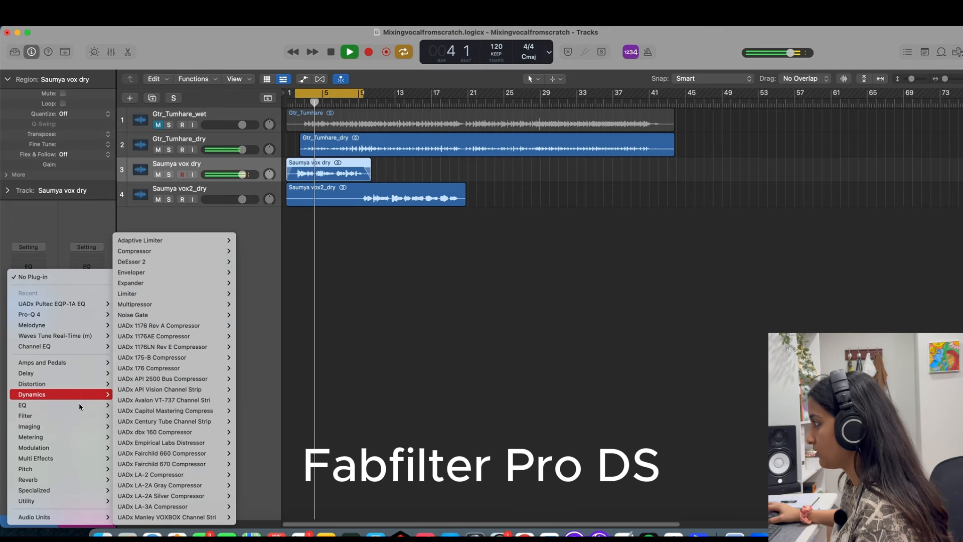
mouse_move(75, 517)
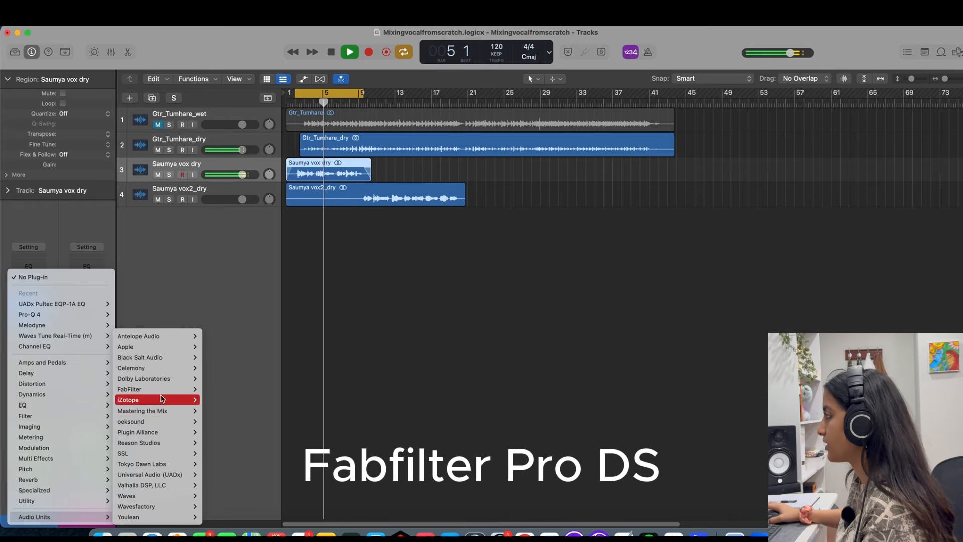
mouse_move(170, 389)
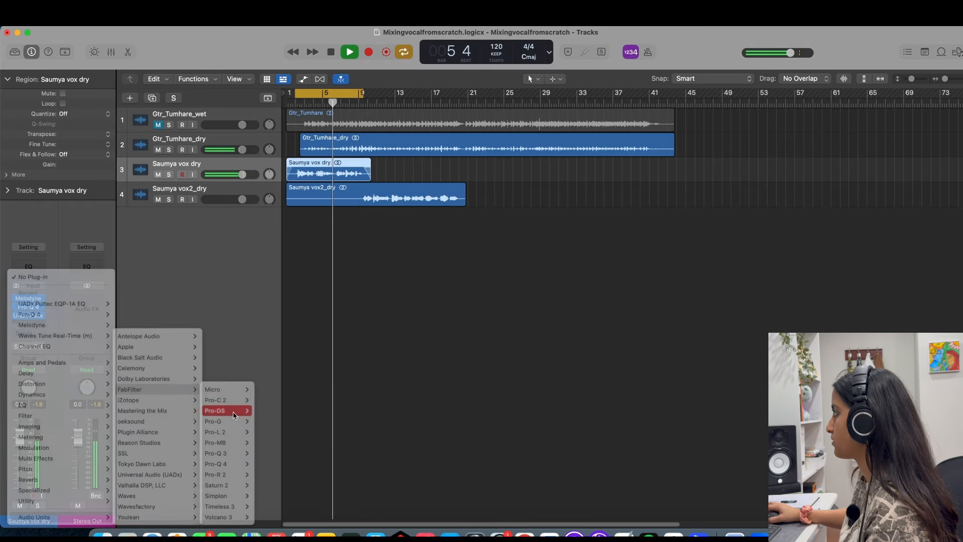
left_click(234, 415)
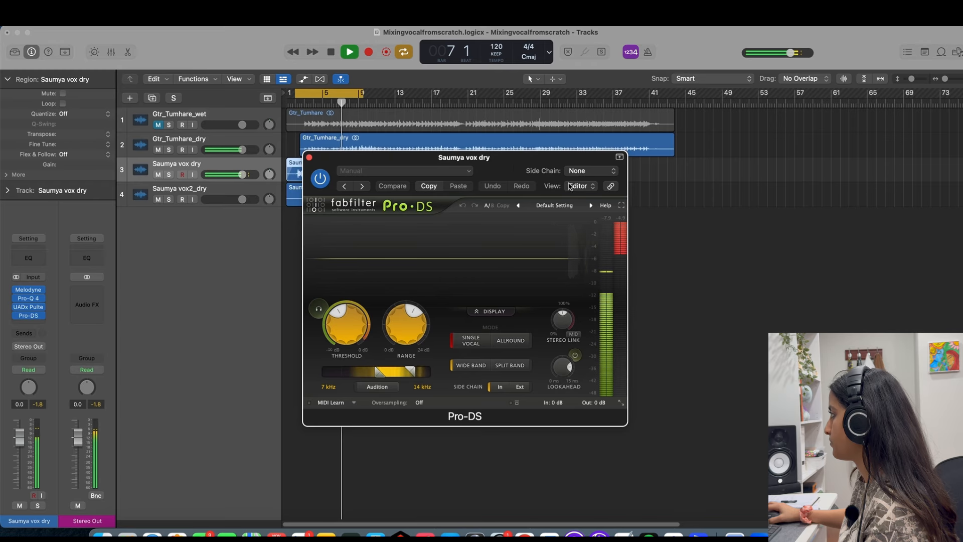
Set the Pro-DS Range to 6.68 dB, close it, and toggle the bypass of the vocal's four inserts to compare the sound.
left_click_drag(502, 157, 636, 143)
mouse_move(531, 318)
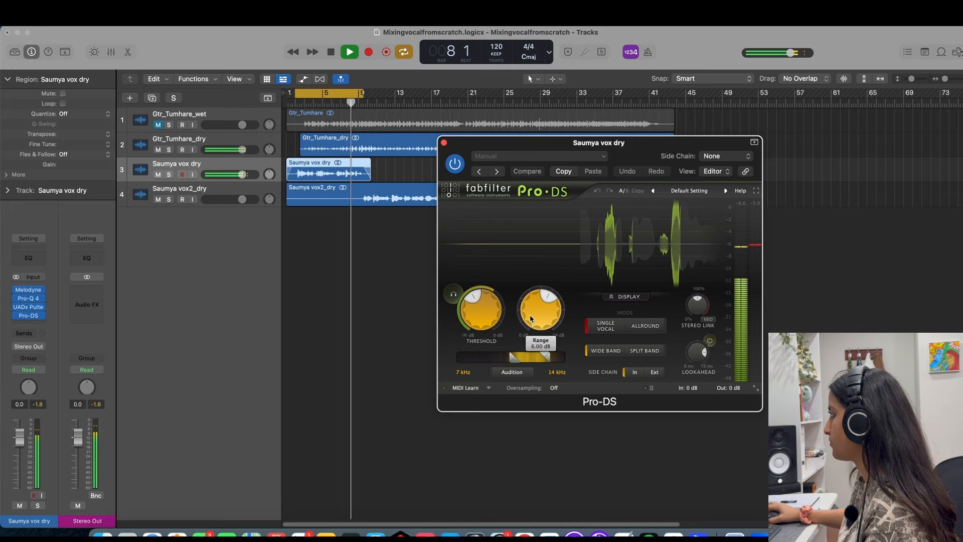
left_click_drag(531, 317, 529, 307)
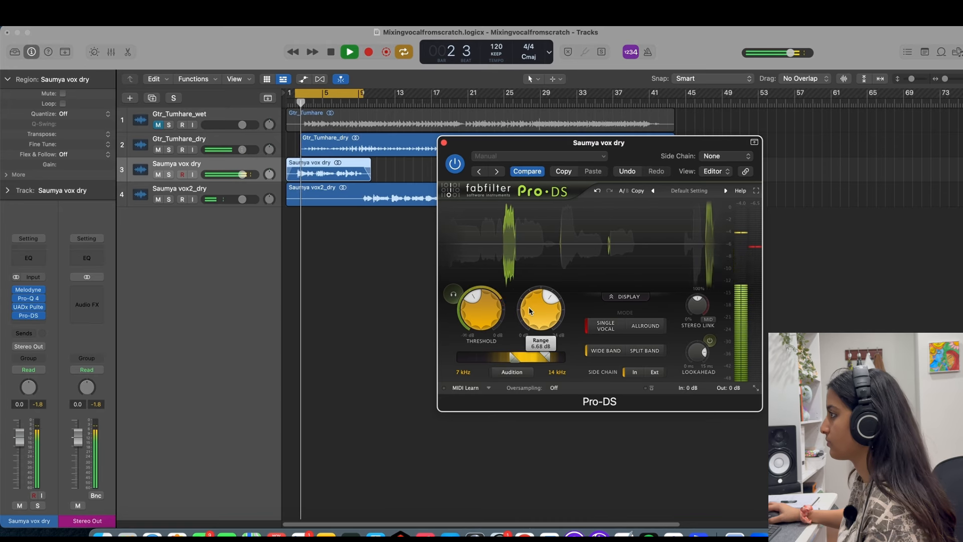
left_click(444, 142)
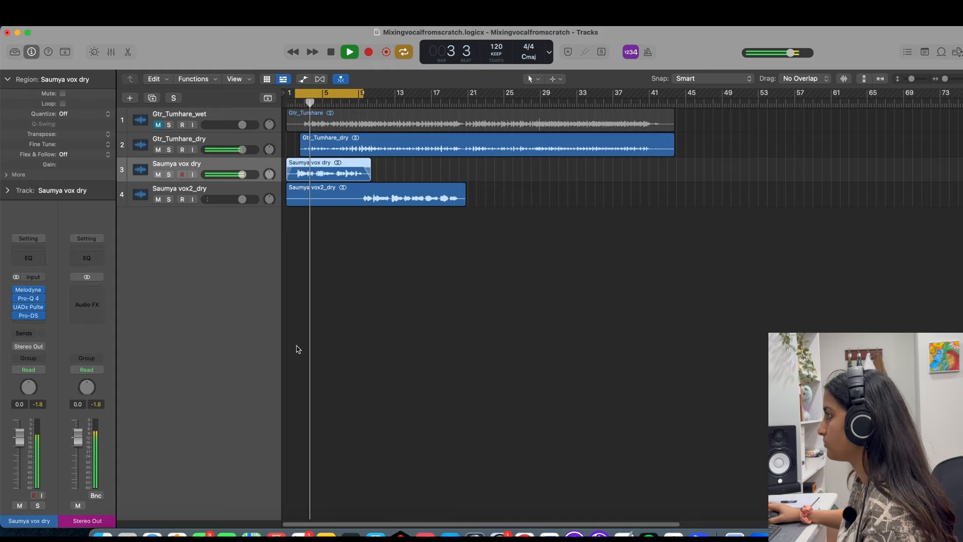
left_click_drag(16, 290, 17, 317)
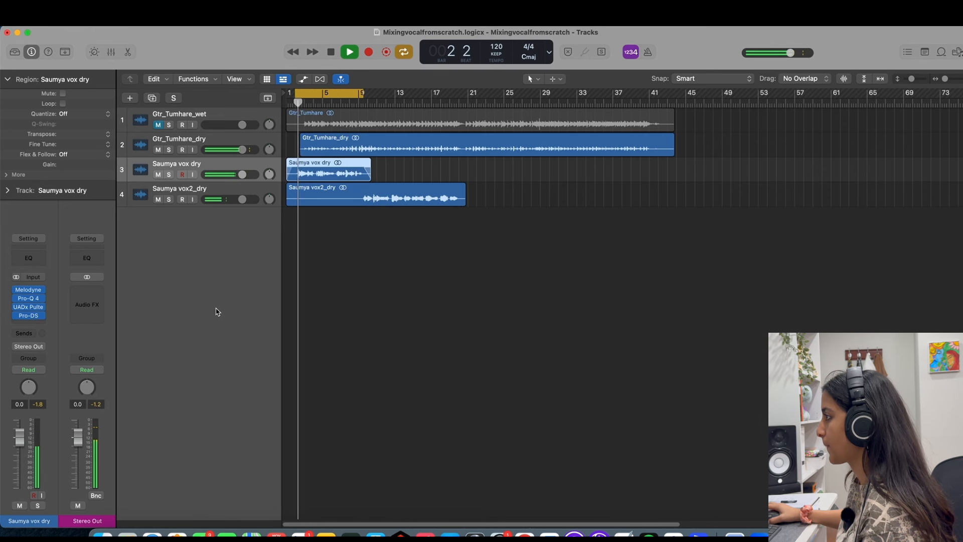
Insert the UADx LA-3A Compressor after Pro-DS on the first dry vocal track.
left_click(28, 325)
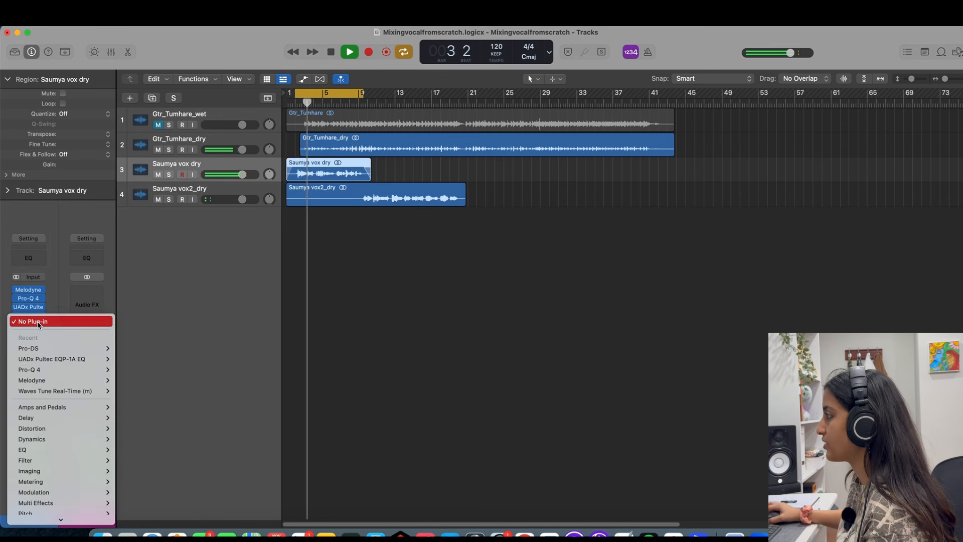
mouse_move(84, 416)
mouse_move(80, 395)
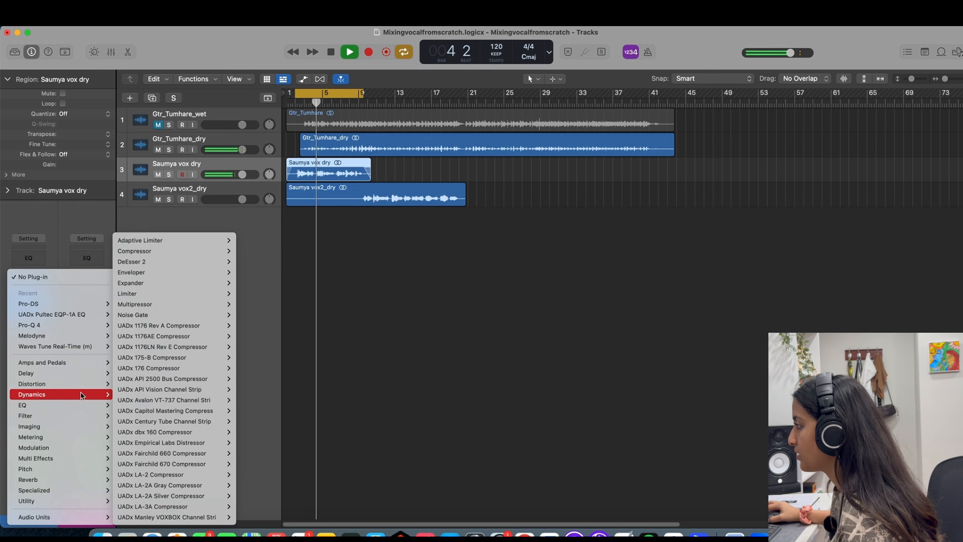
mouse_move(164, 387)
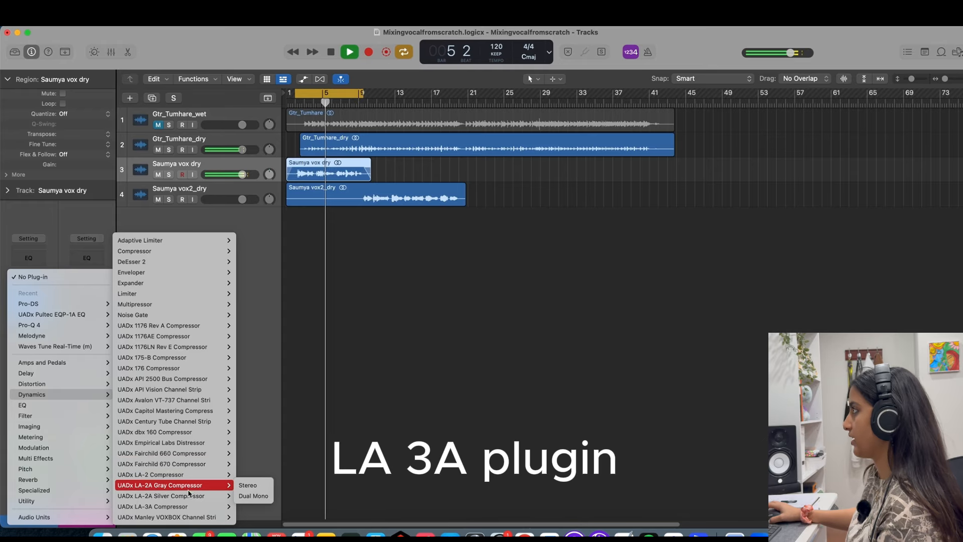
left_click(194, 507)
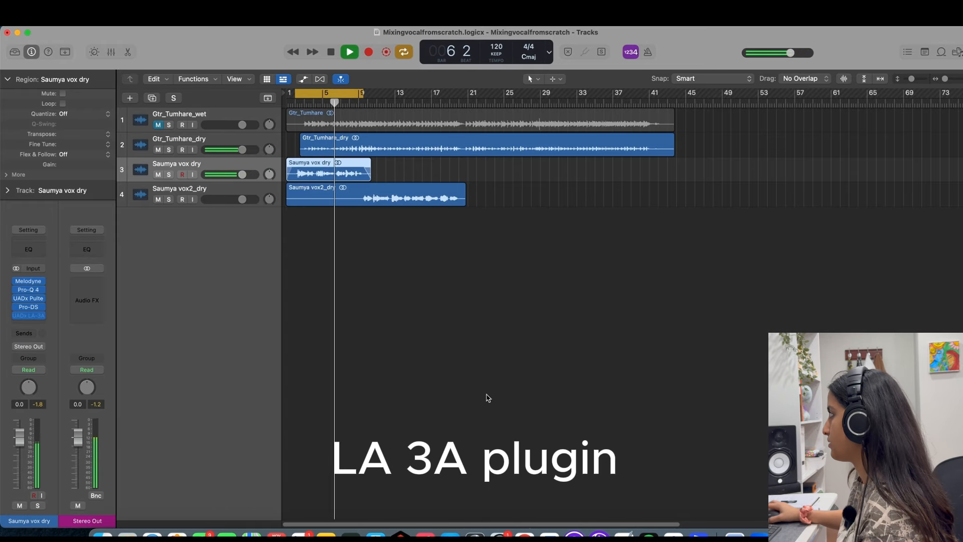
Set the LA-3A's Peak Reduction to 4, review its settings with playback stopped, close it and resume playback.
left_click_drag(564, 326, 676, 314)
left_click_drag(636, 268, 620, 264)
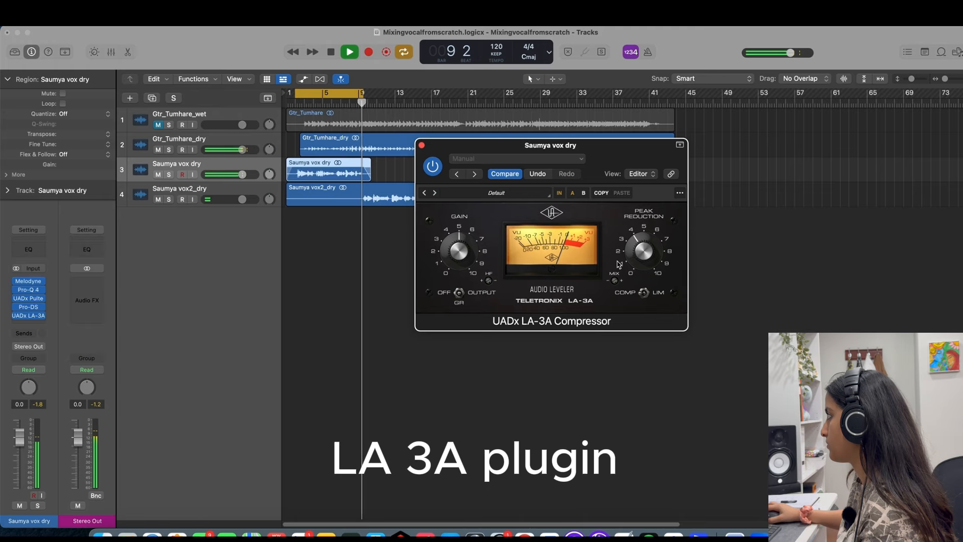
left_click(422, 147)
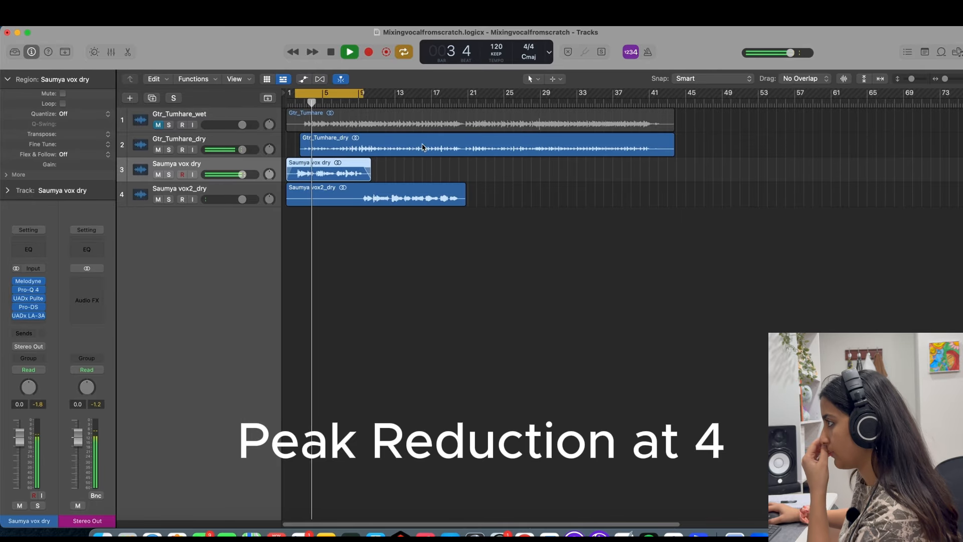
key("space")
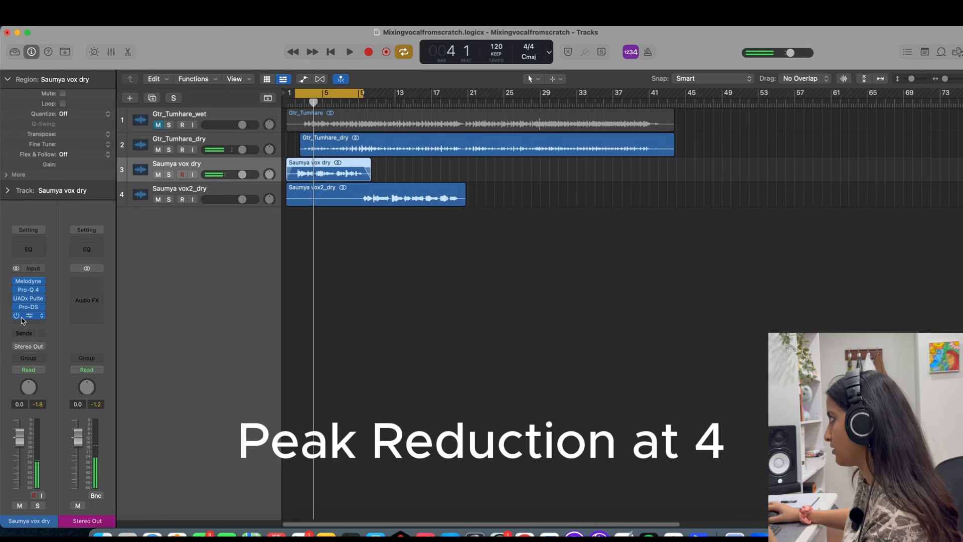
left_click(29, 315)
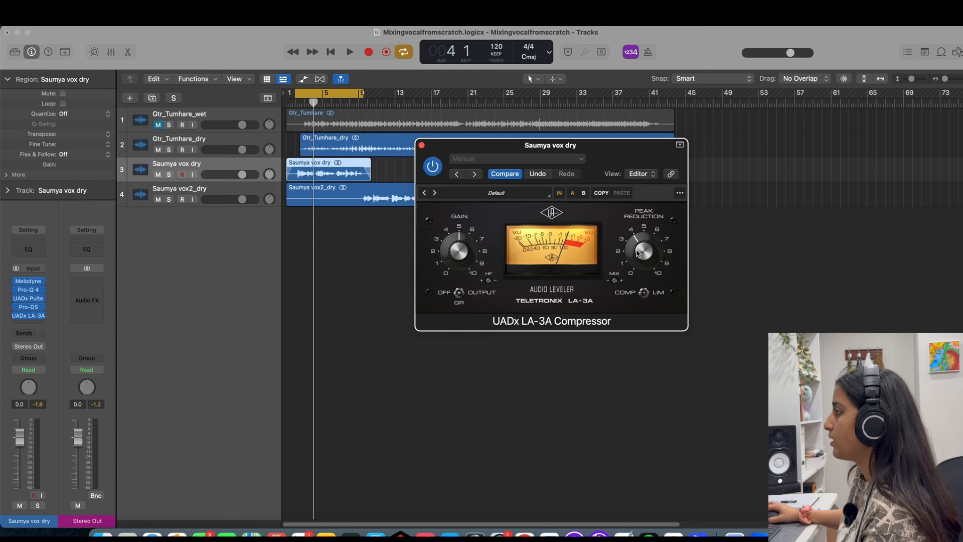
left_click(422, 146)
key("space")
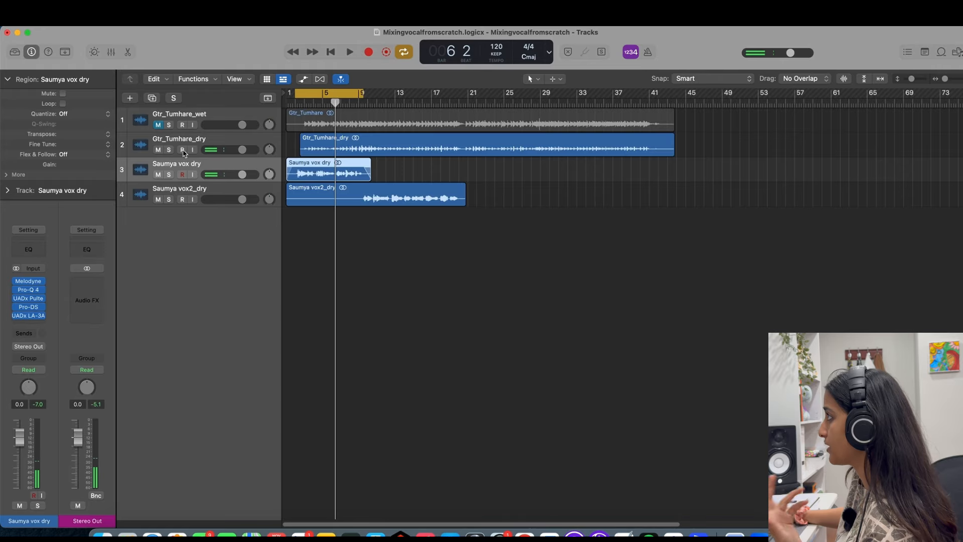
Mute the dry guitar track, unmute the wet guitar track, and play the section.
left_click(159, 150)
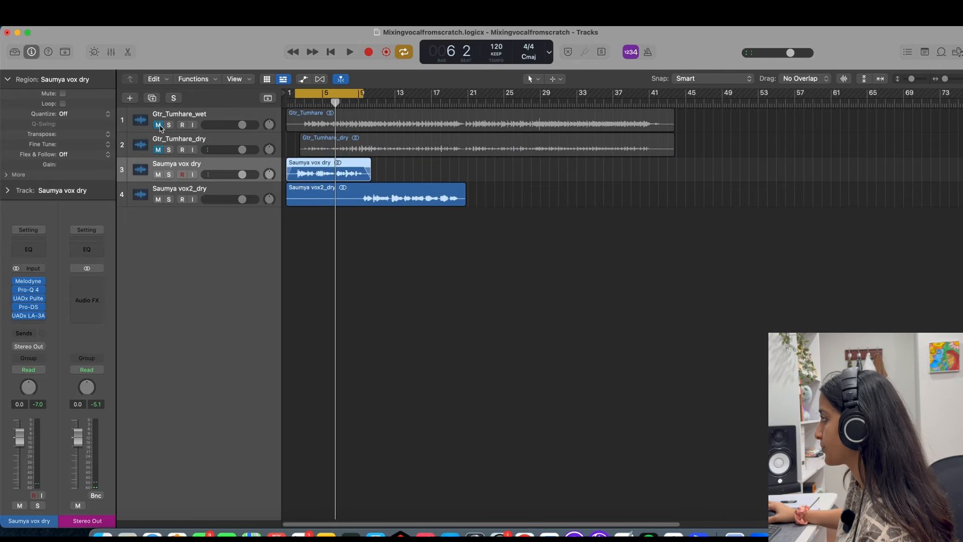
left_click(158, 124)
key("space")
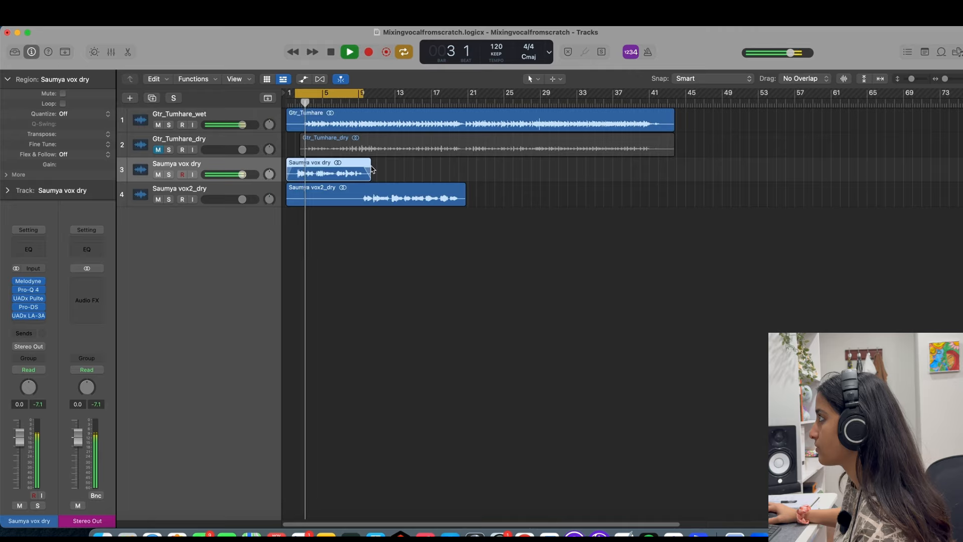
left_click(40, 323)
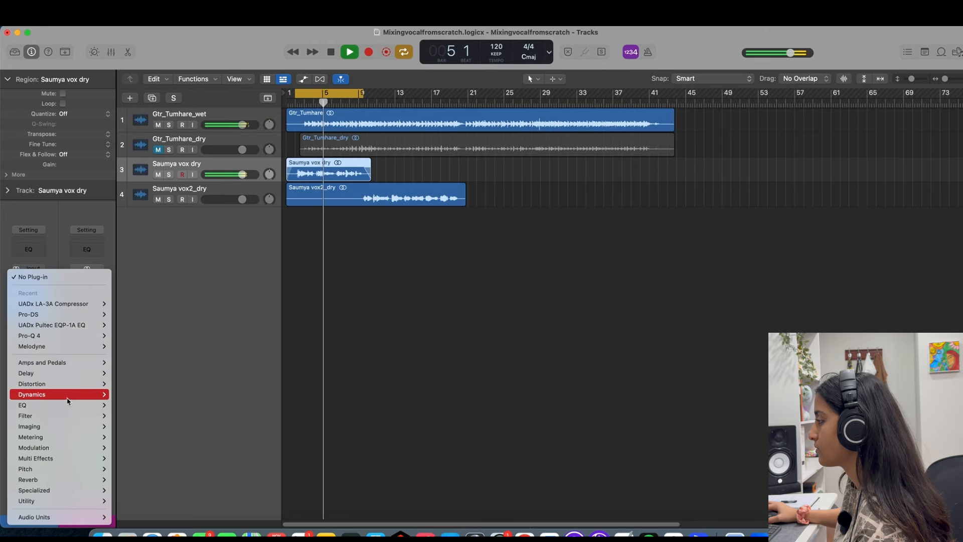
mouse_move(66, 399)
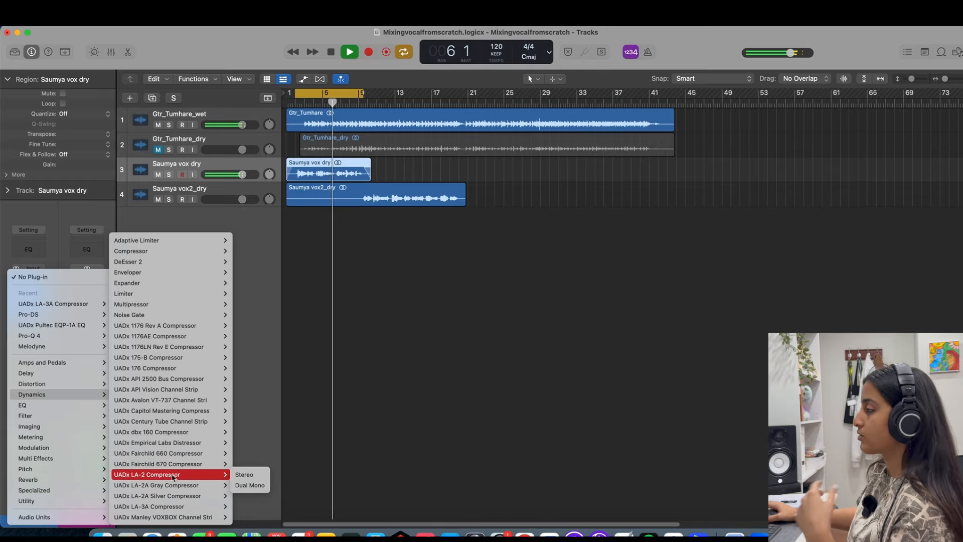
left_click(306, 428)
key("space")
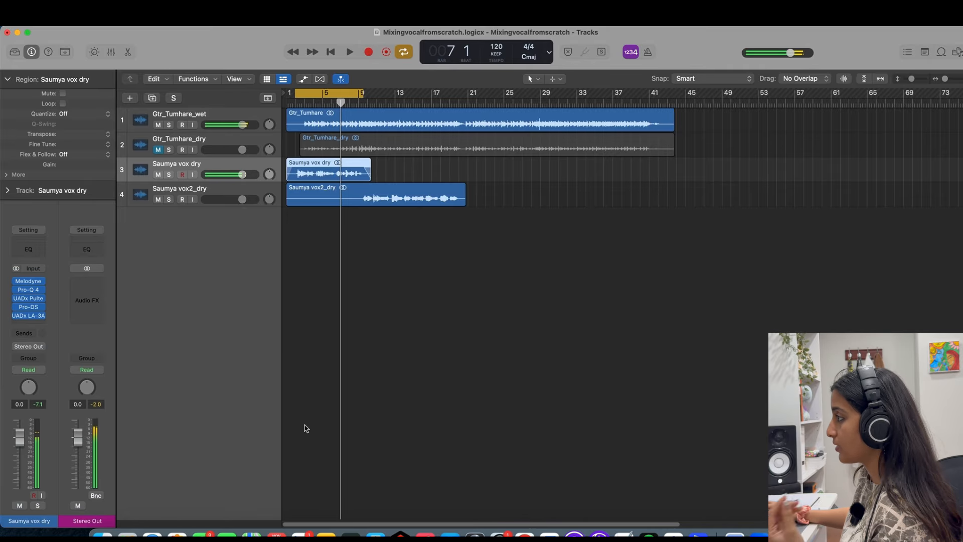
Insert the UADx LA-2 Compressor after the LA-3A on the first dry vocal track.
left_click(29, 324)
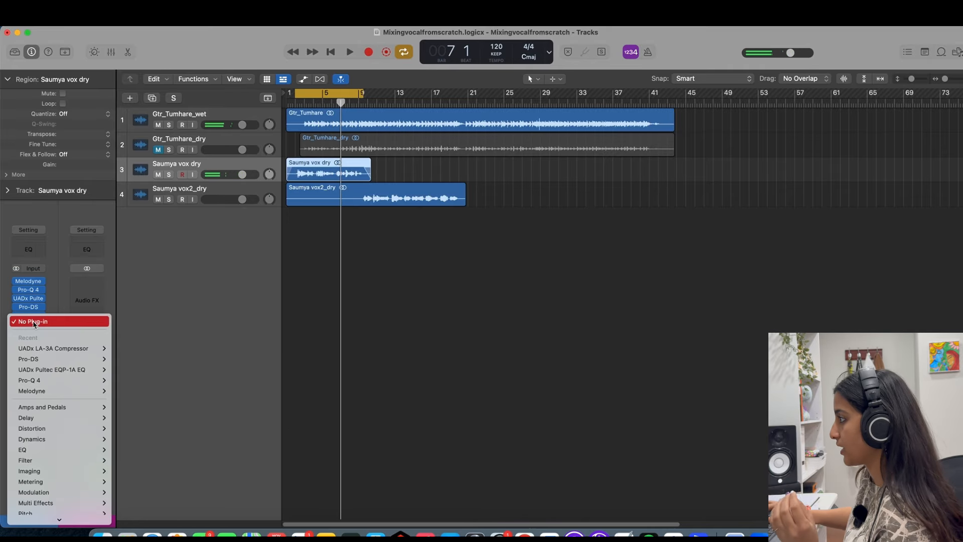
mouse_move(79, 439)
left_click(146, 475)
left_click_drag(583, 247, 566, 238)
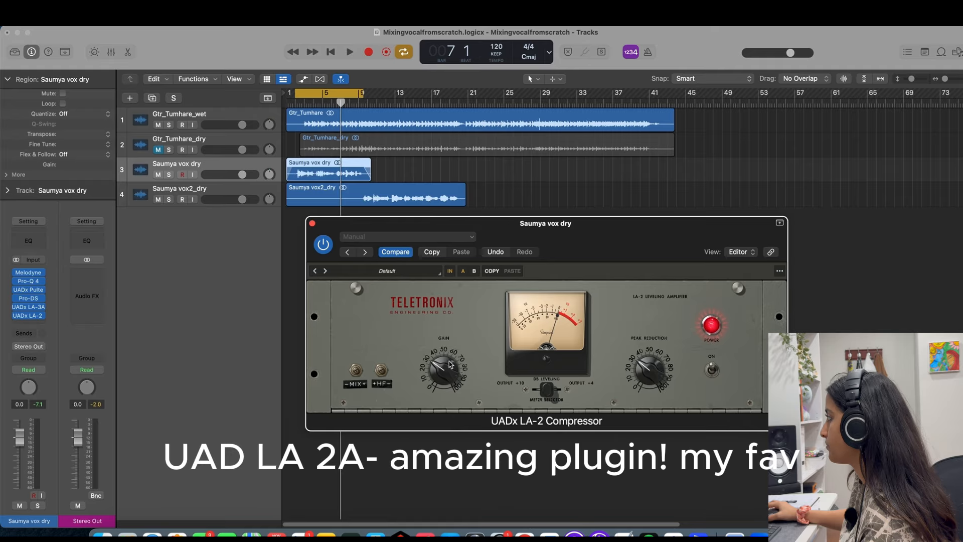
Play the section, lower the first dry vocal's volume fader to -2.8 dB, and close the LA-2.
key("Return")
key("space")
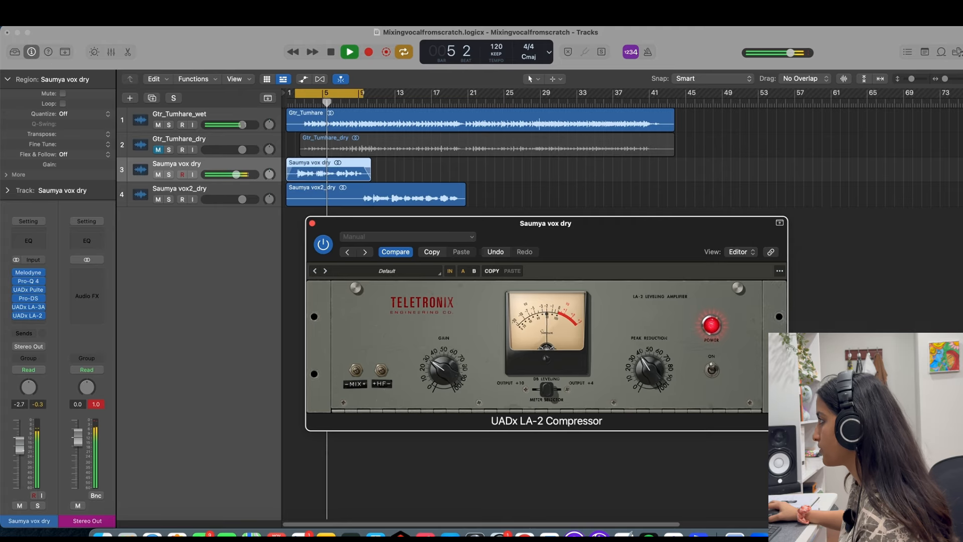
left_click(319, 217)
key("space")
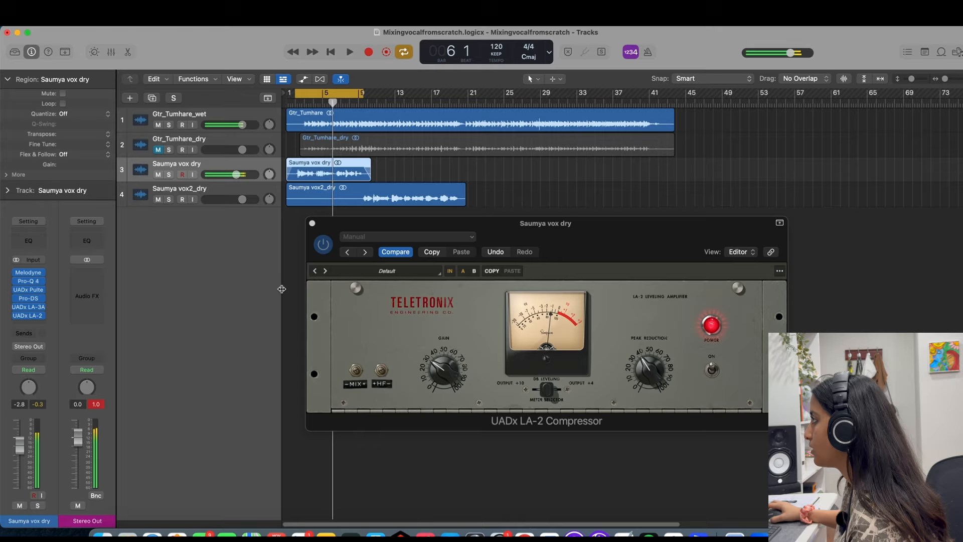
left_click(312, 224)
key("space")
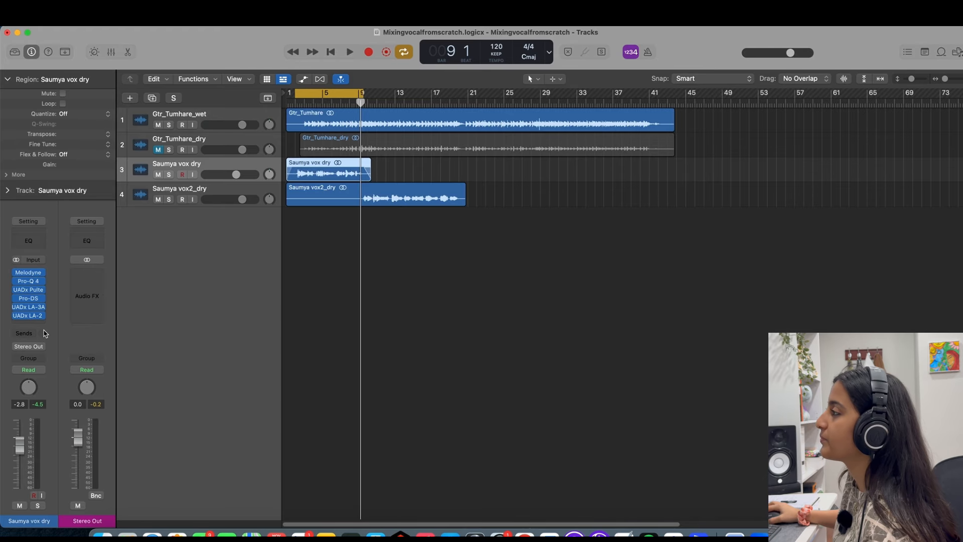
Add a send to Bus 1 on the first dry vocal and name its aux channel Vox verb.
left_click(15, 334)
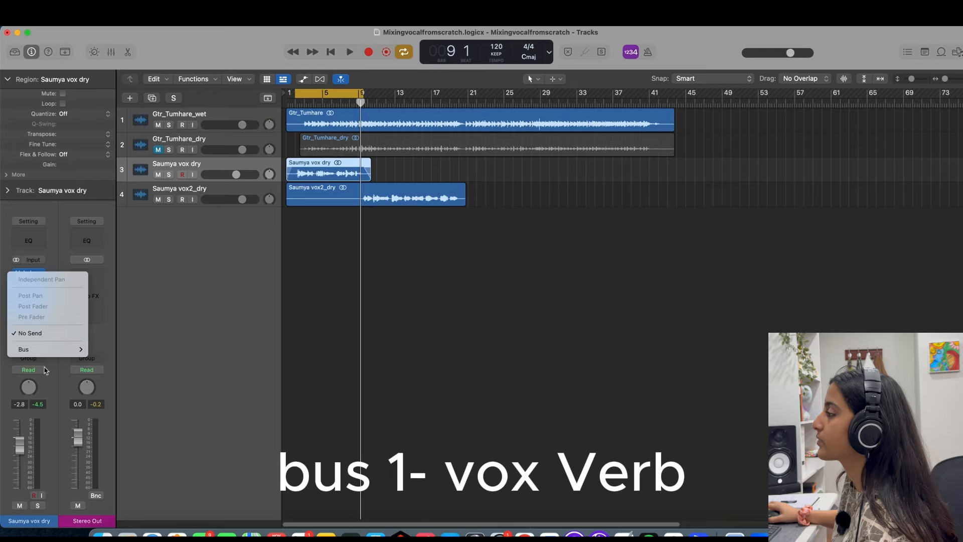
mouse_move(81, 348)
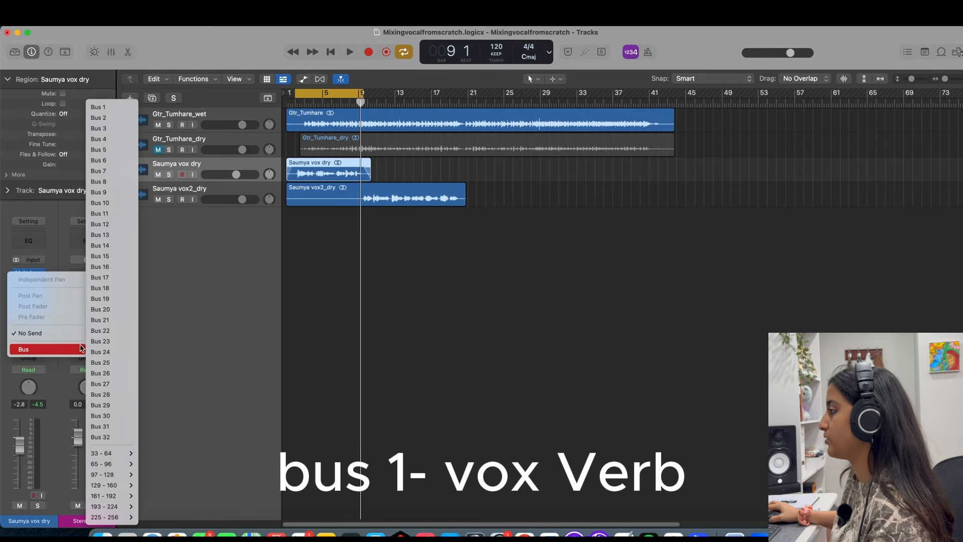
left_click(112, 108)
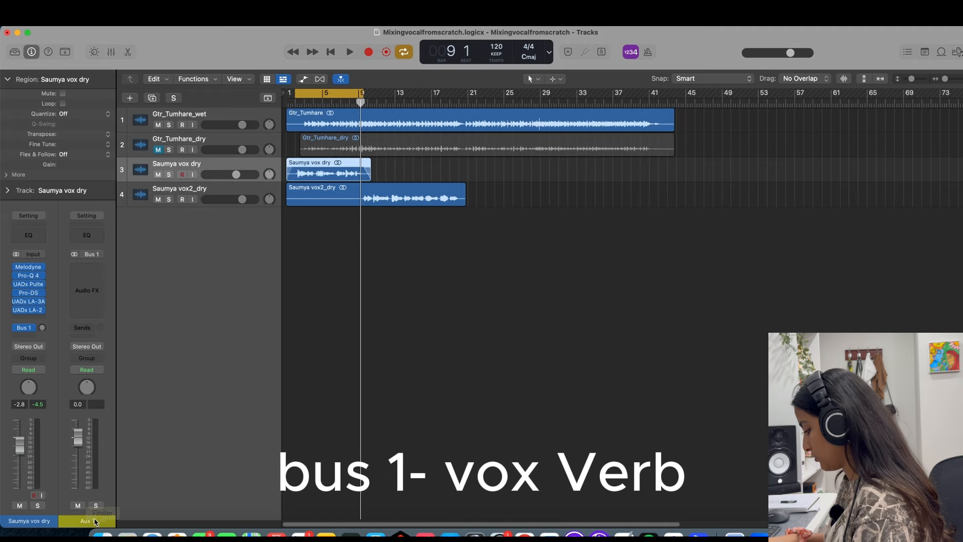
Insert the stereo UADx Capitol Chambers reverb on the Vox verb aux channel.
left_click(87, 291)
mouse_move(115, 478)
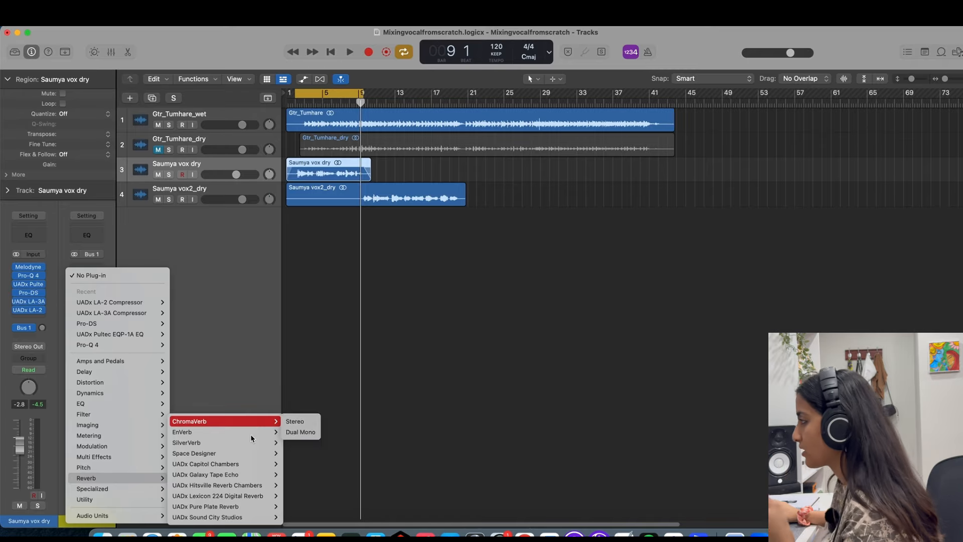
mouse_move(216, 464)
left_click(298, 463)
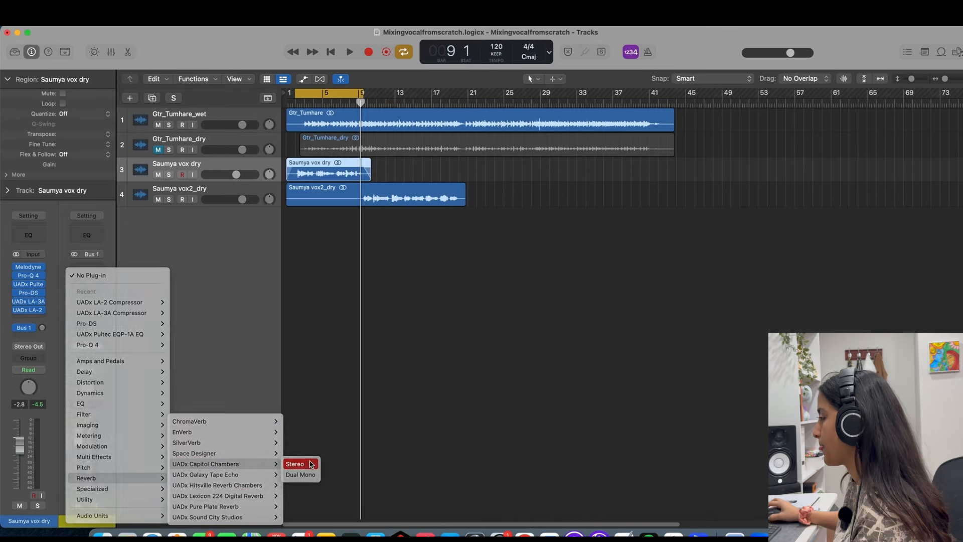
Start playback and raise the first dry vocal's Bus 1 send level to feed the reverb.
key("space")
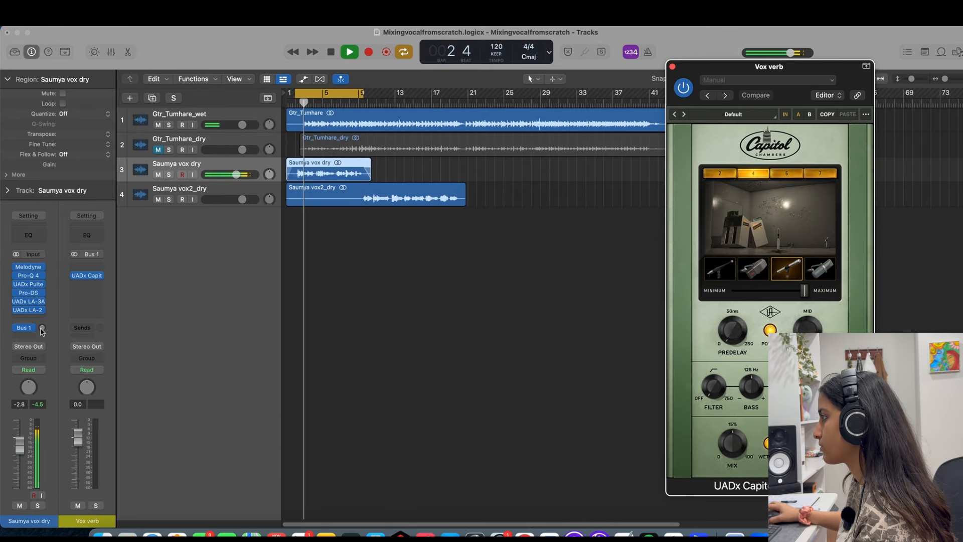
left_click_drag(42, 329, 49, 307)
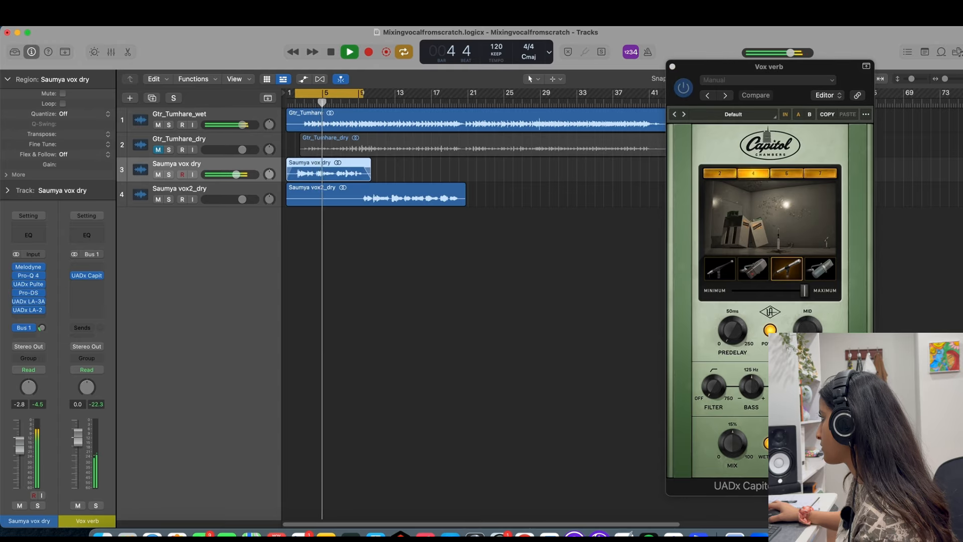
Try adjusting the Capitol reverb's predelay, and switch it to chamber 6 with the second microphone.
left_click_drag(735, 331, 735, 312)
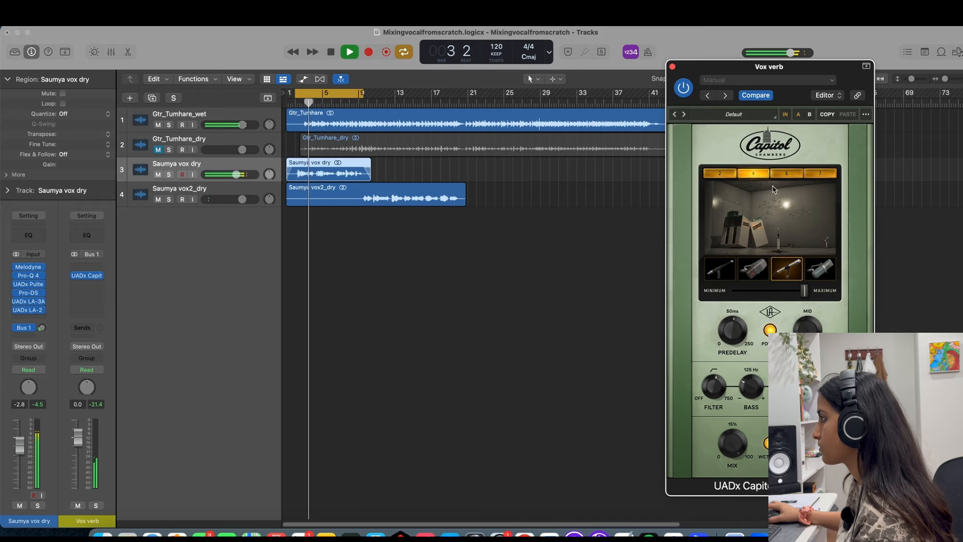
left_click(790, 174)
left_click(756, 257)
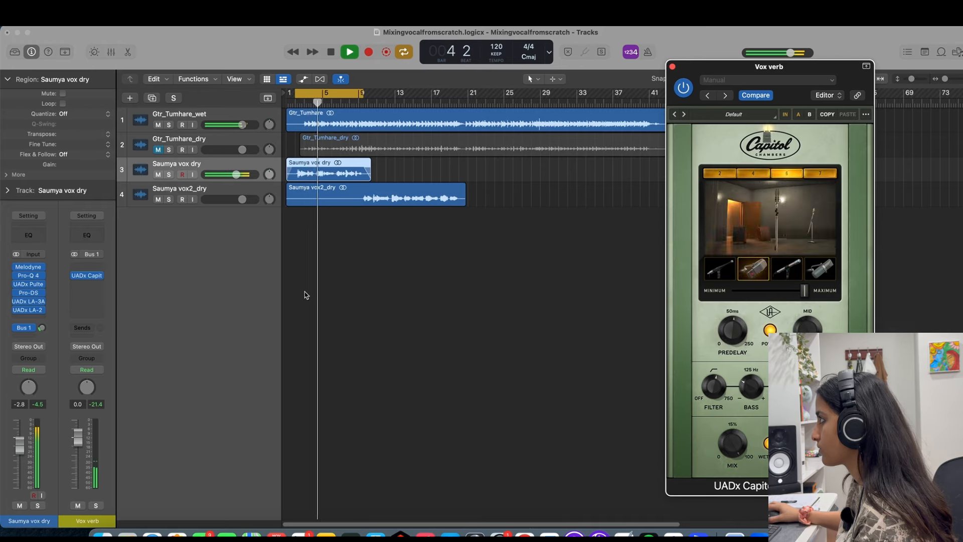